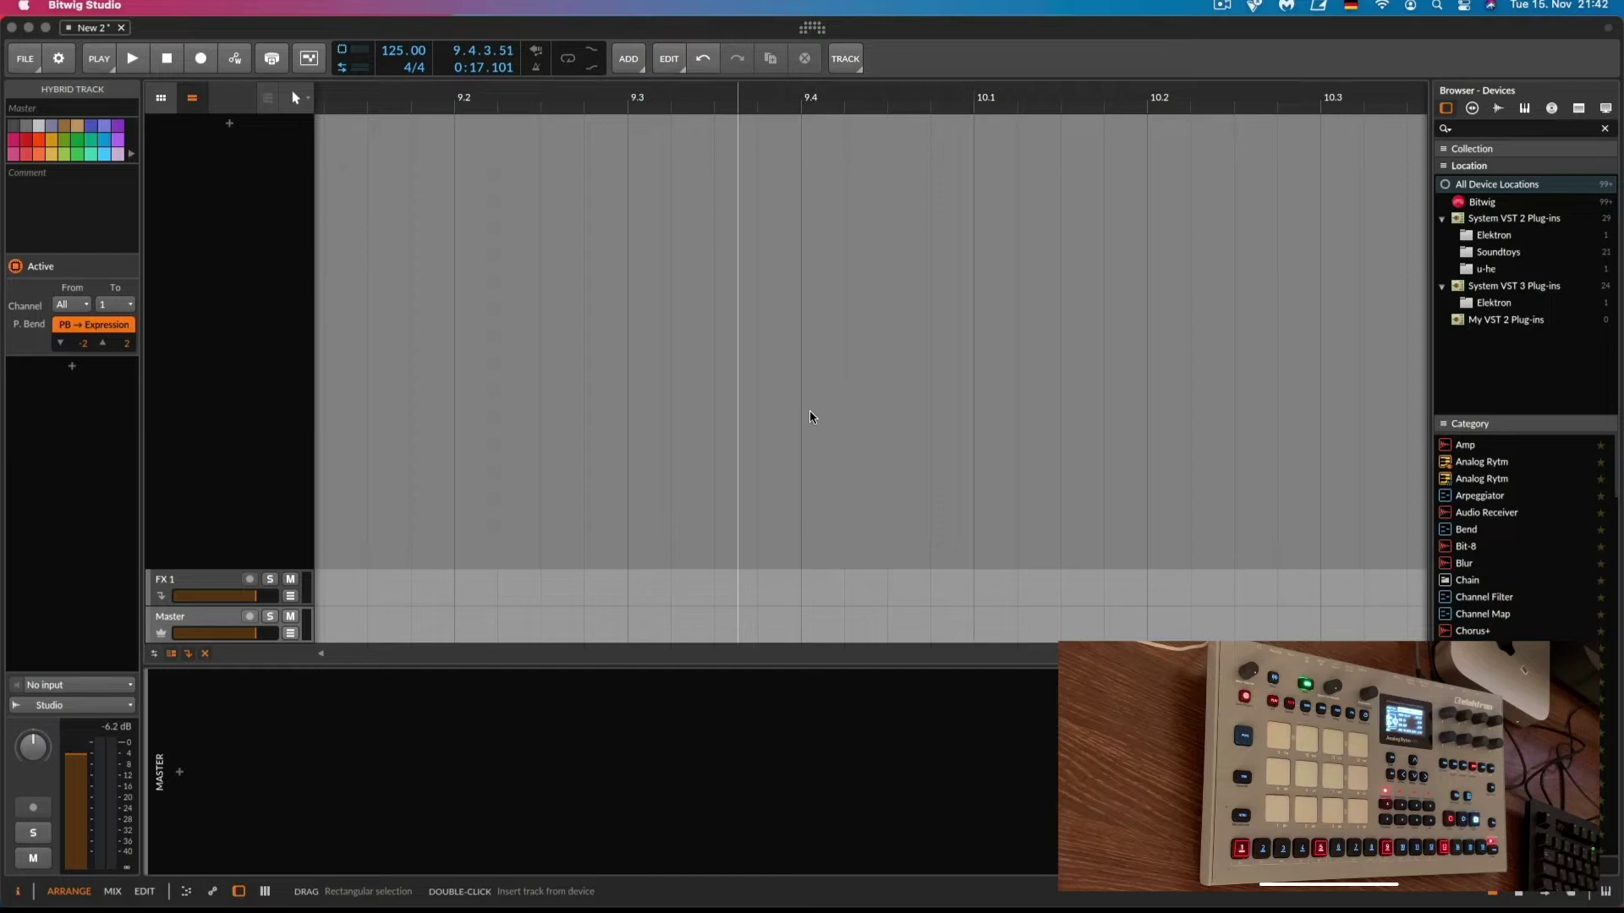
Insert an instrument track and load the Analog Rytm Overbridge plugin by searching 'analo'
double_click(809, 416)
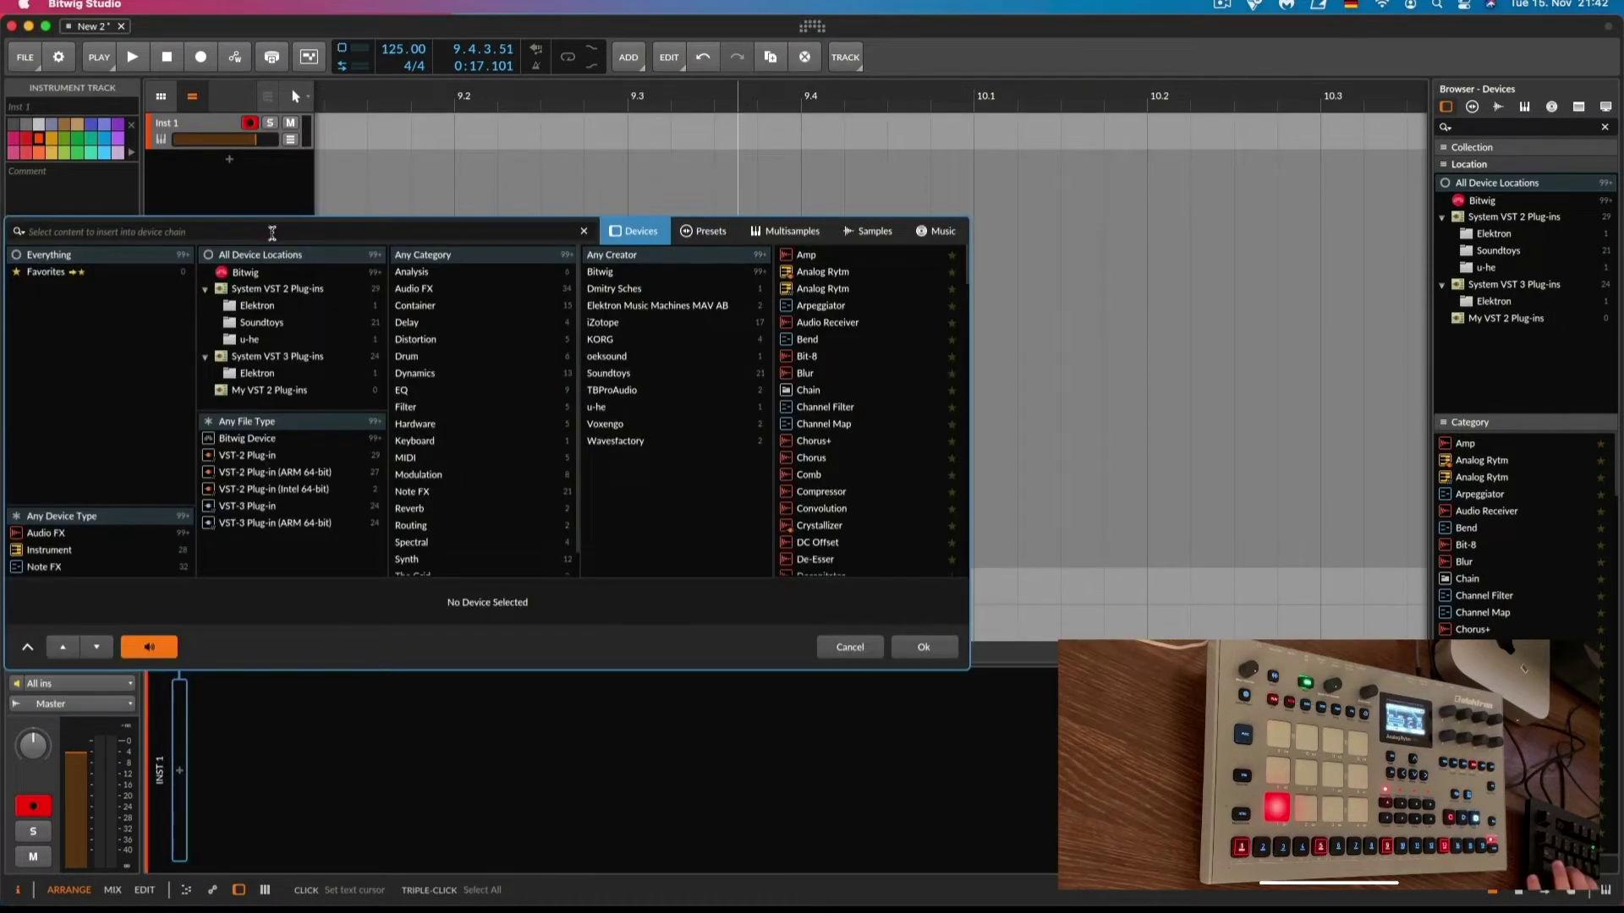
text(analo)
key(Return)
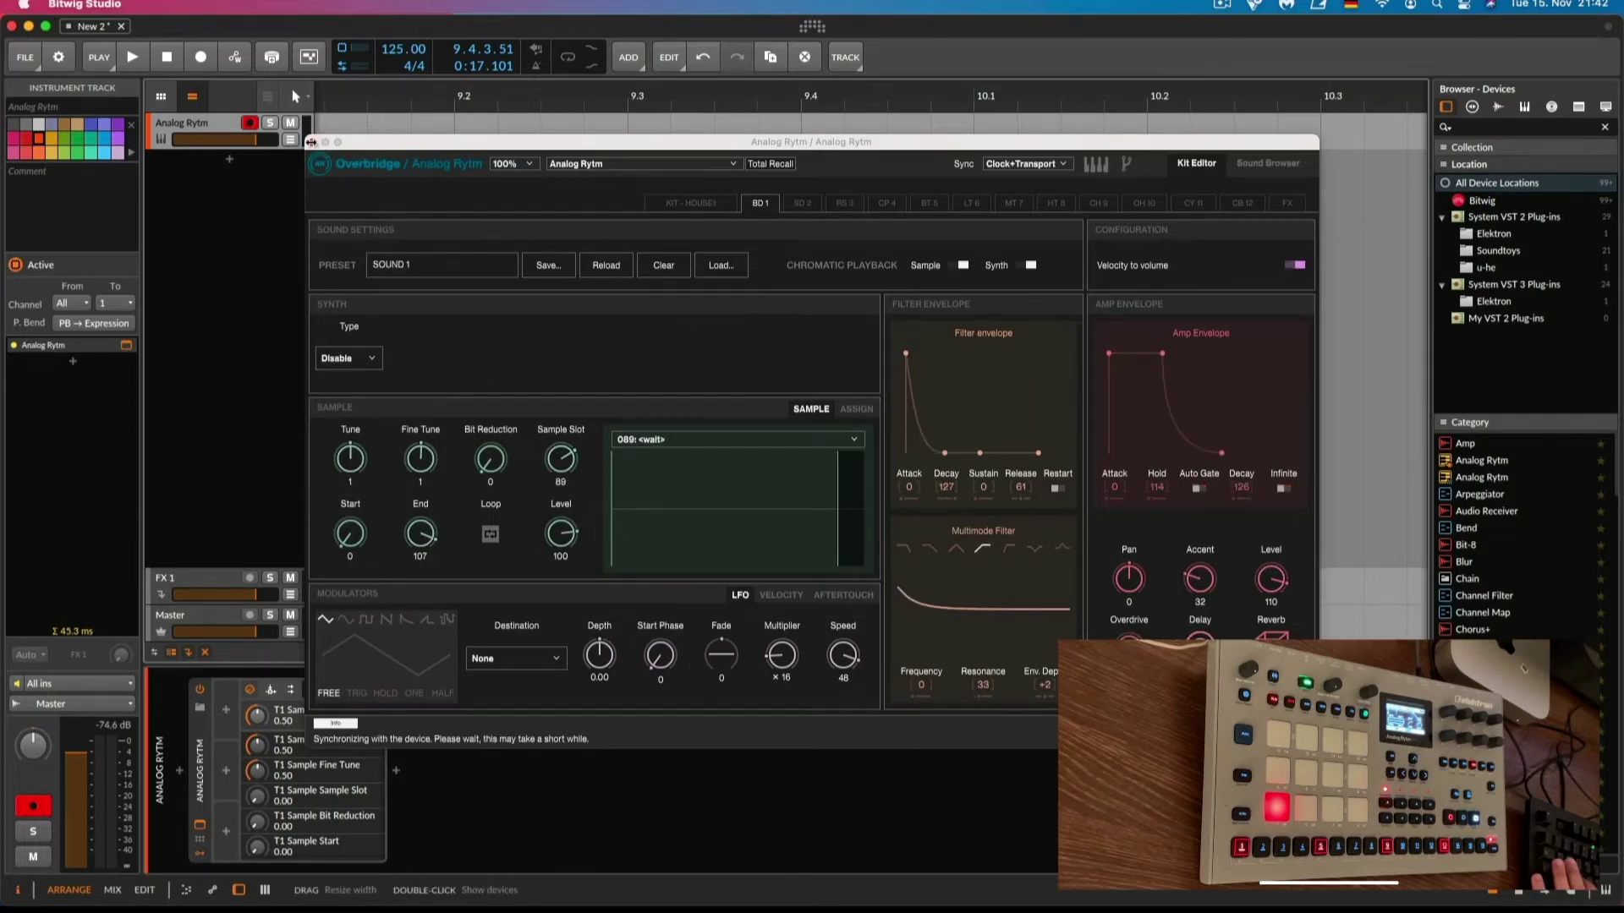
Close the Overbridge window and show the Analog Rytm device's multi-out chain list
click(313, 143)
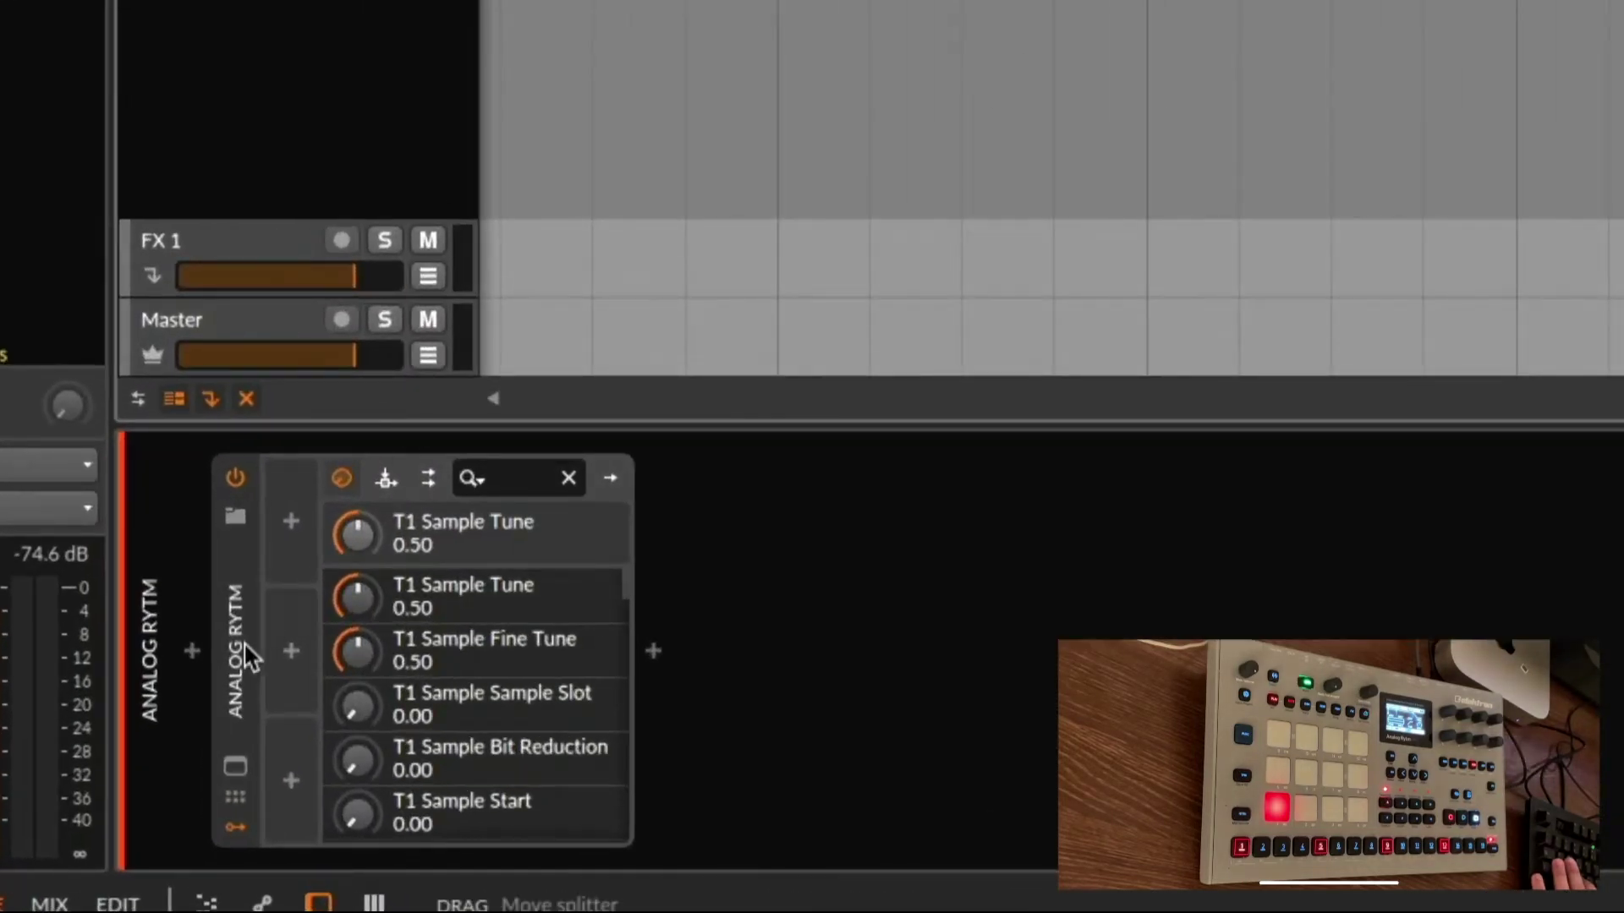
double_click(231, 676)
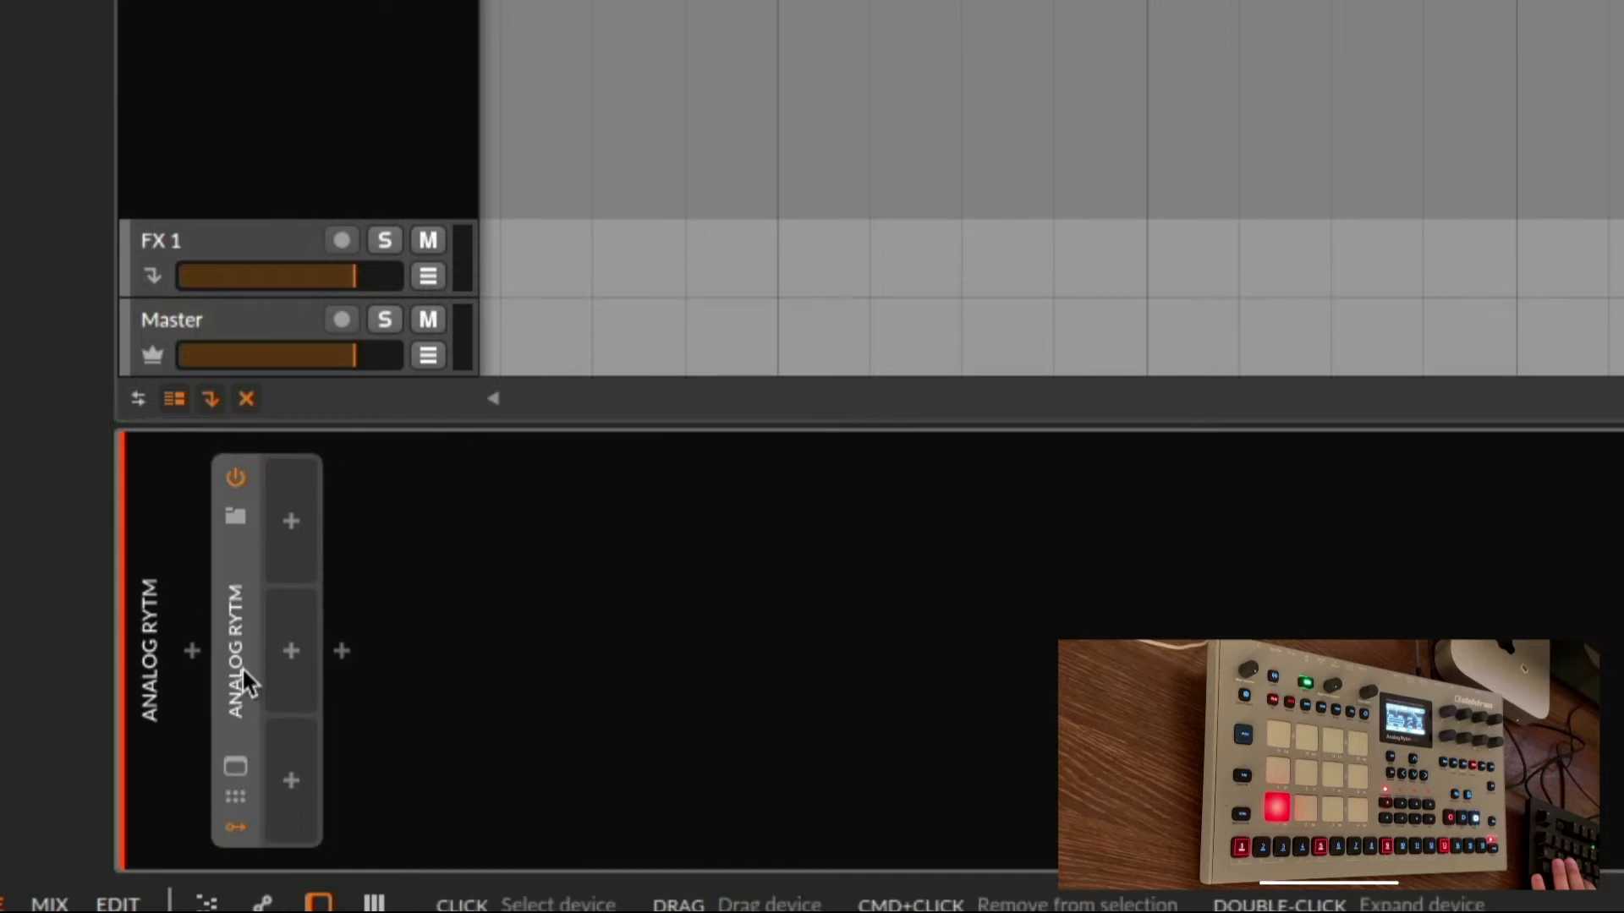
double_click(243, 668)
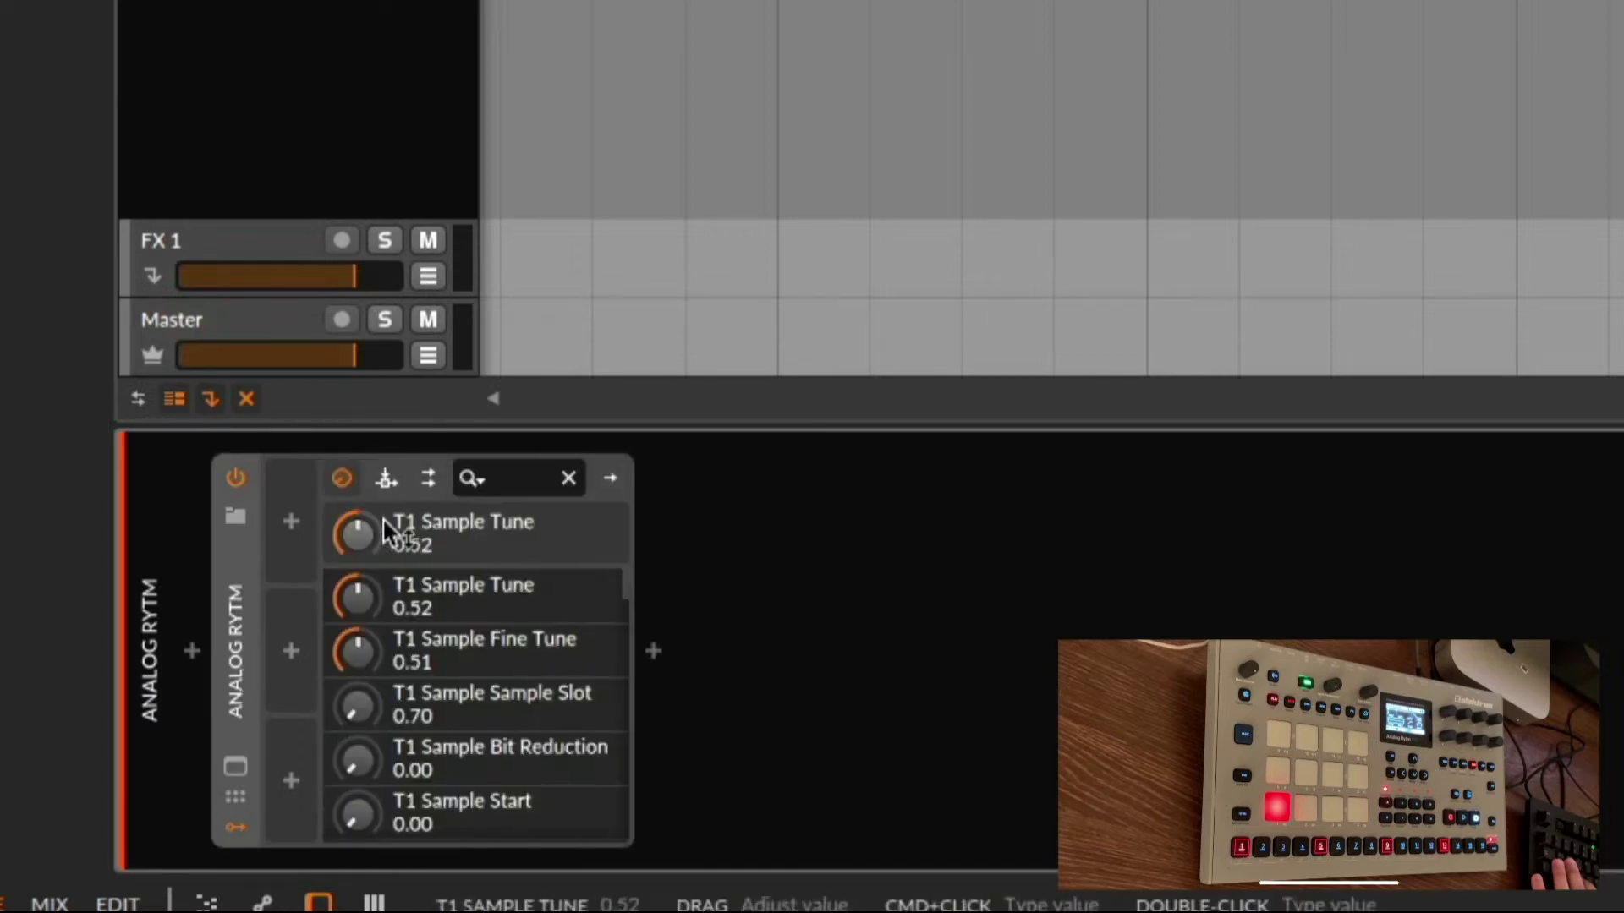
click(429, 480)
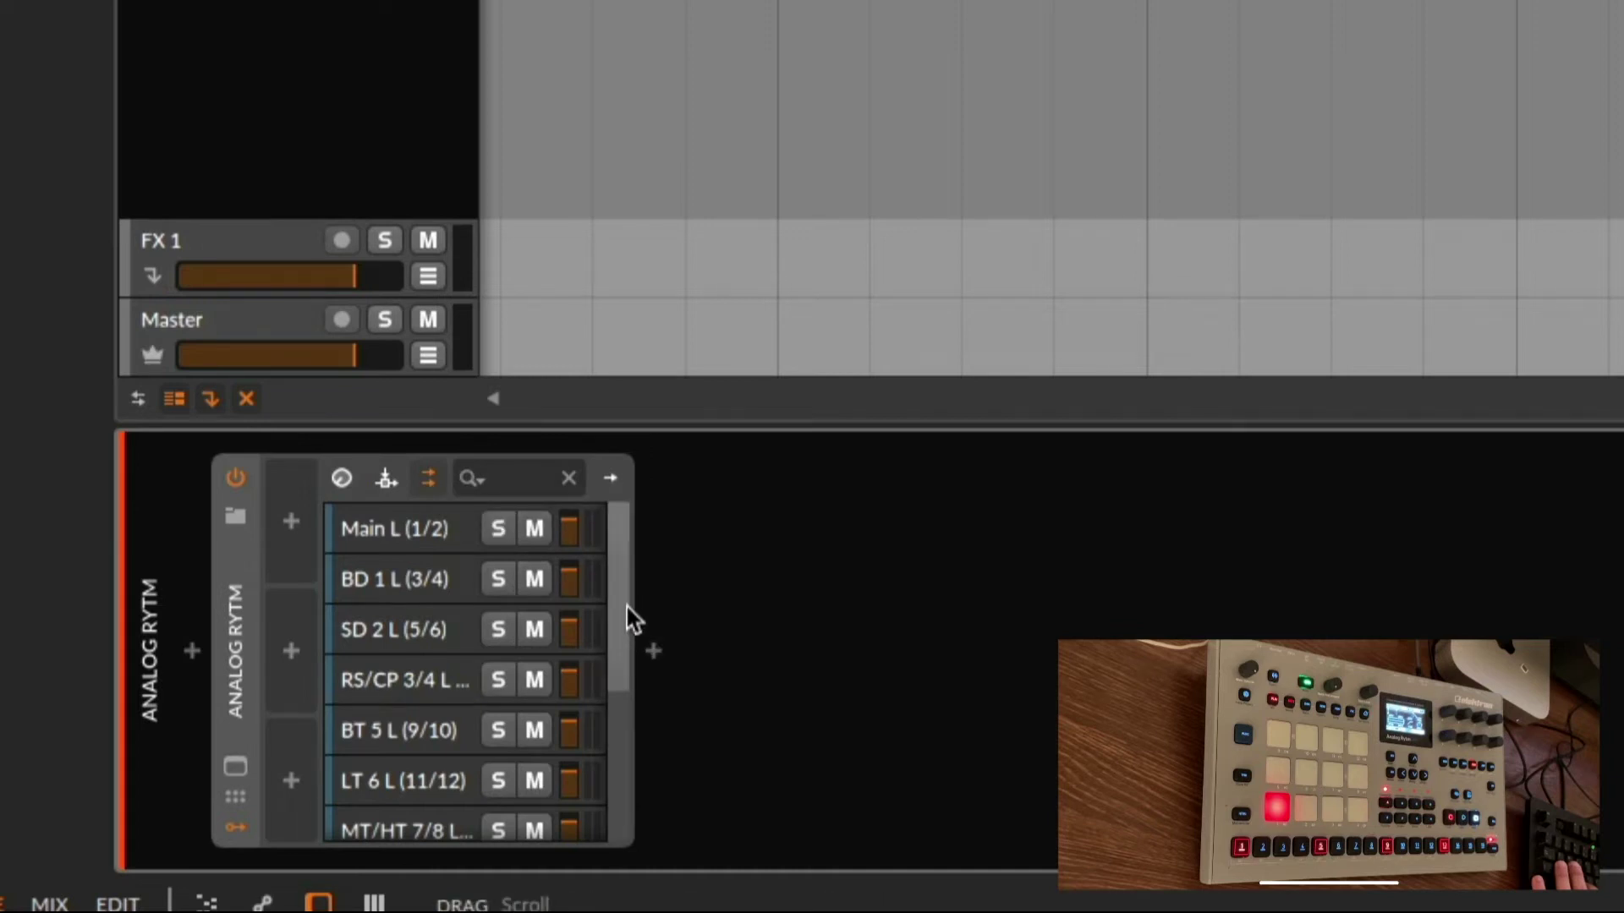
Save the Analog Rytm device, with its multi-out chains, as its default preset
drag(626, 605, 633, 568)
drag(621, 565, 645, 804)
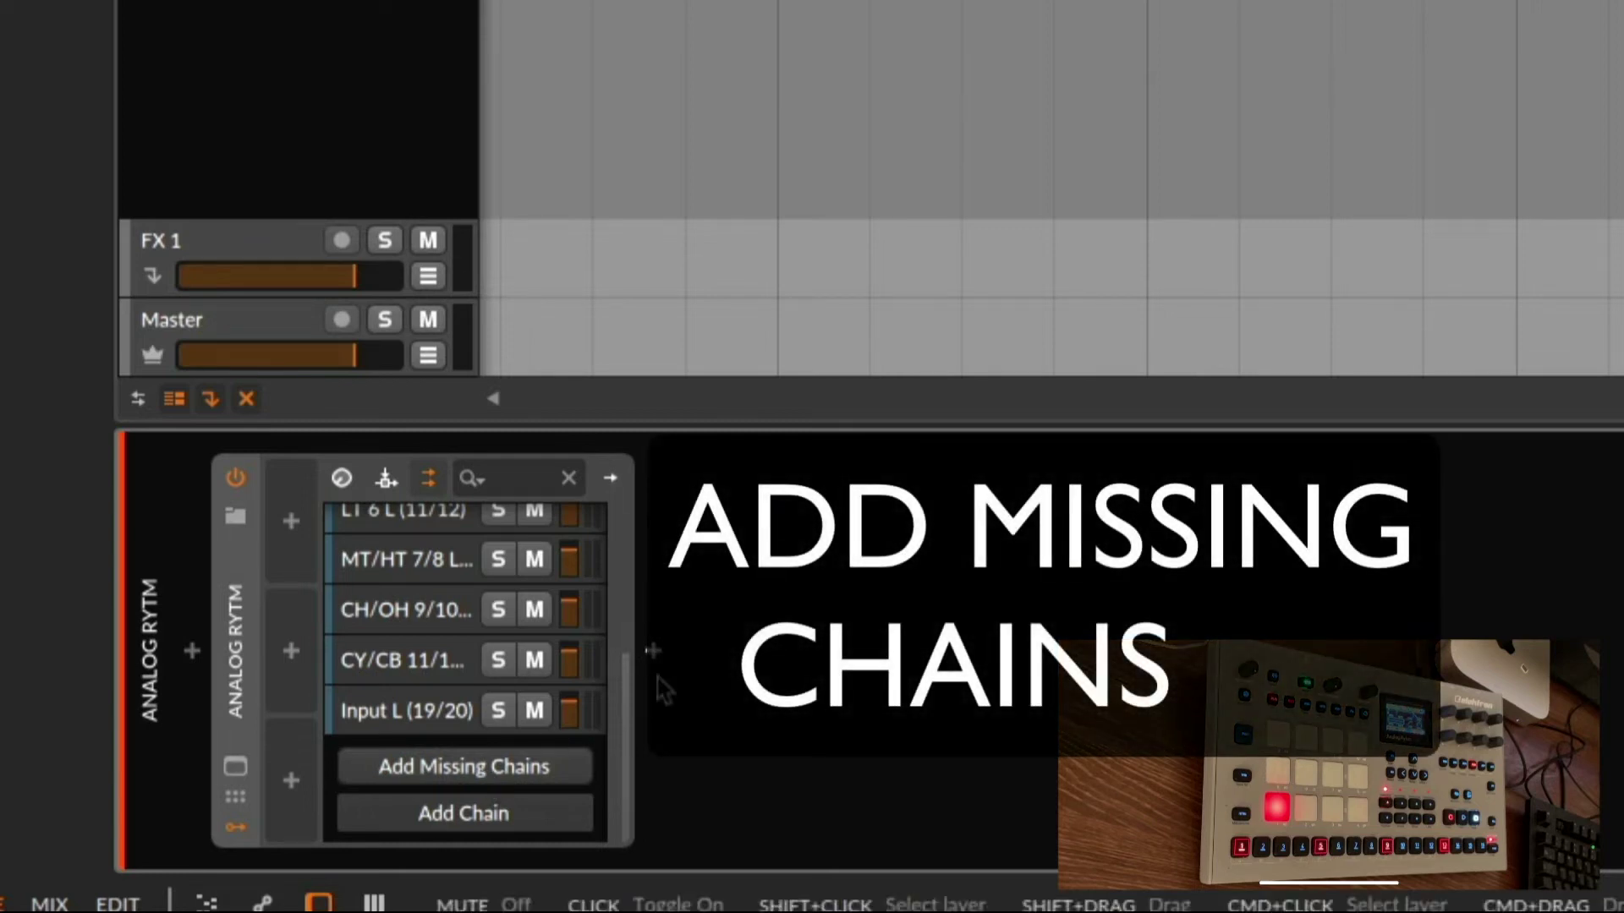
drag(616, 741, 431, 483)
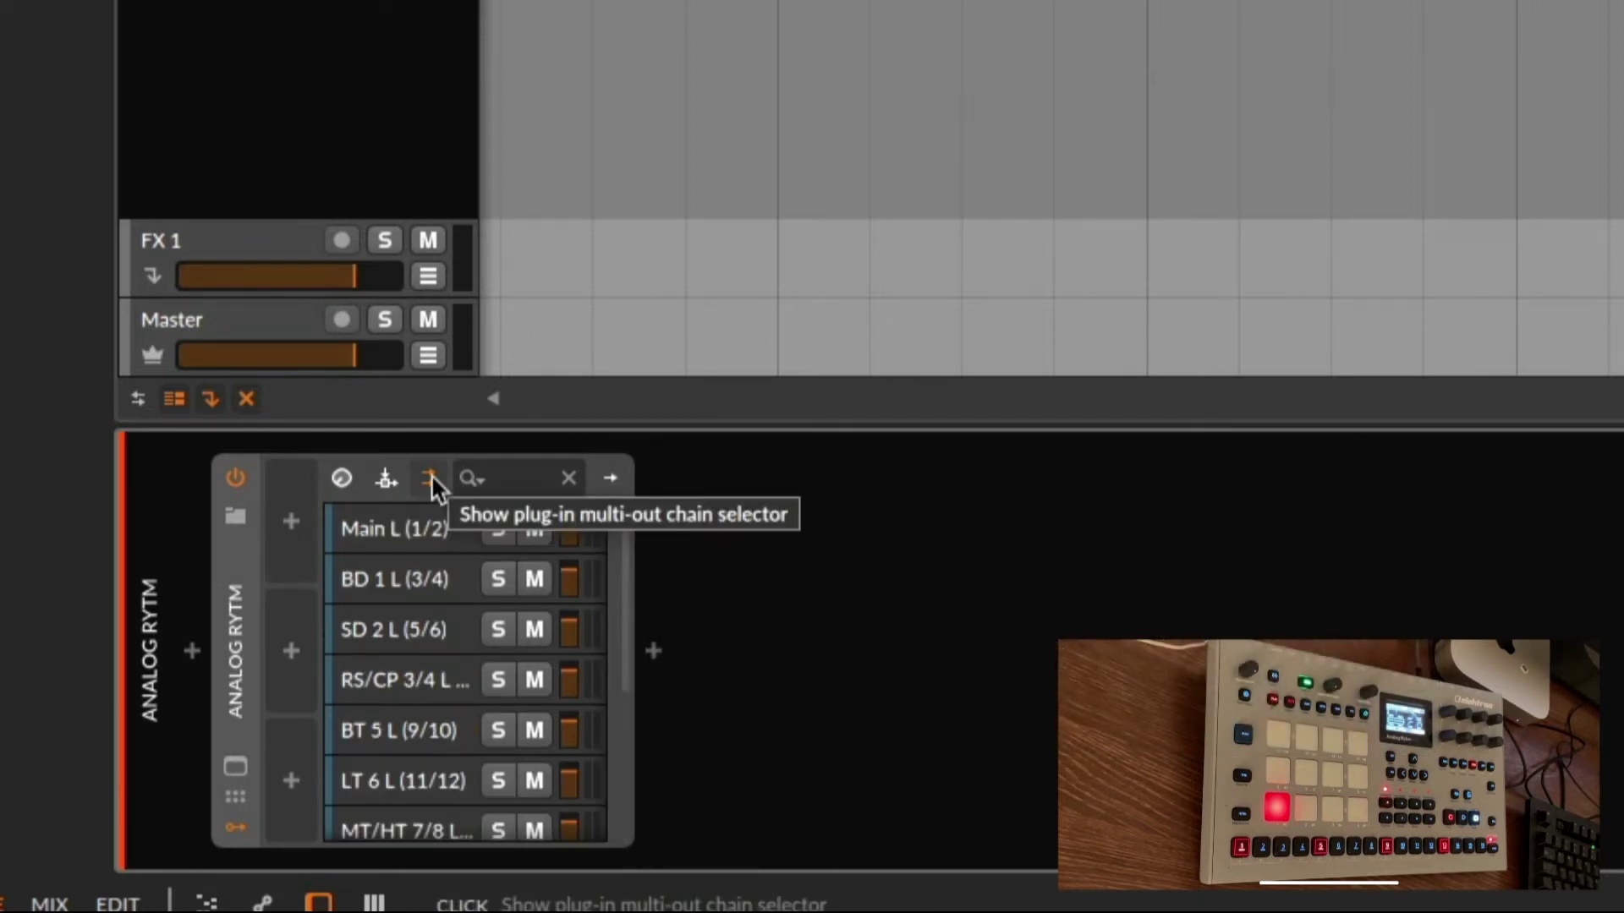
right_click(231, 631)
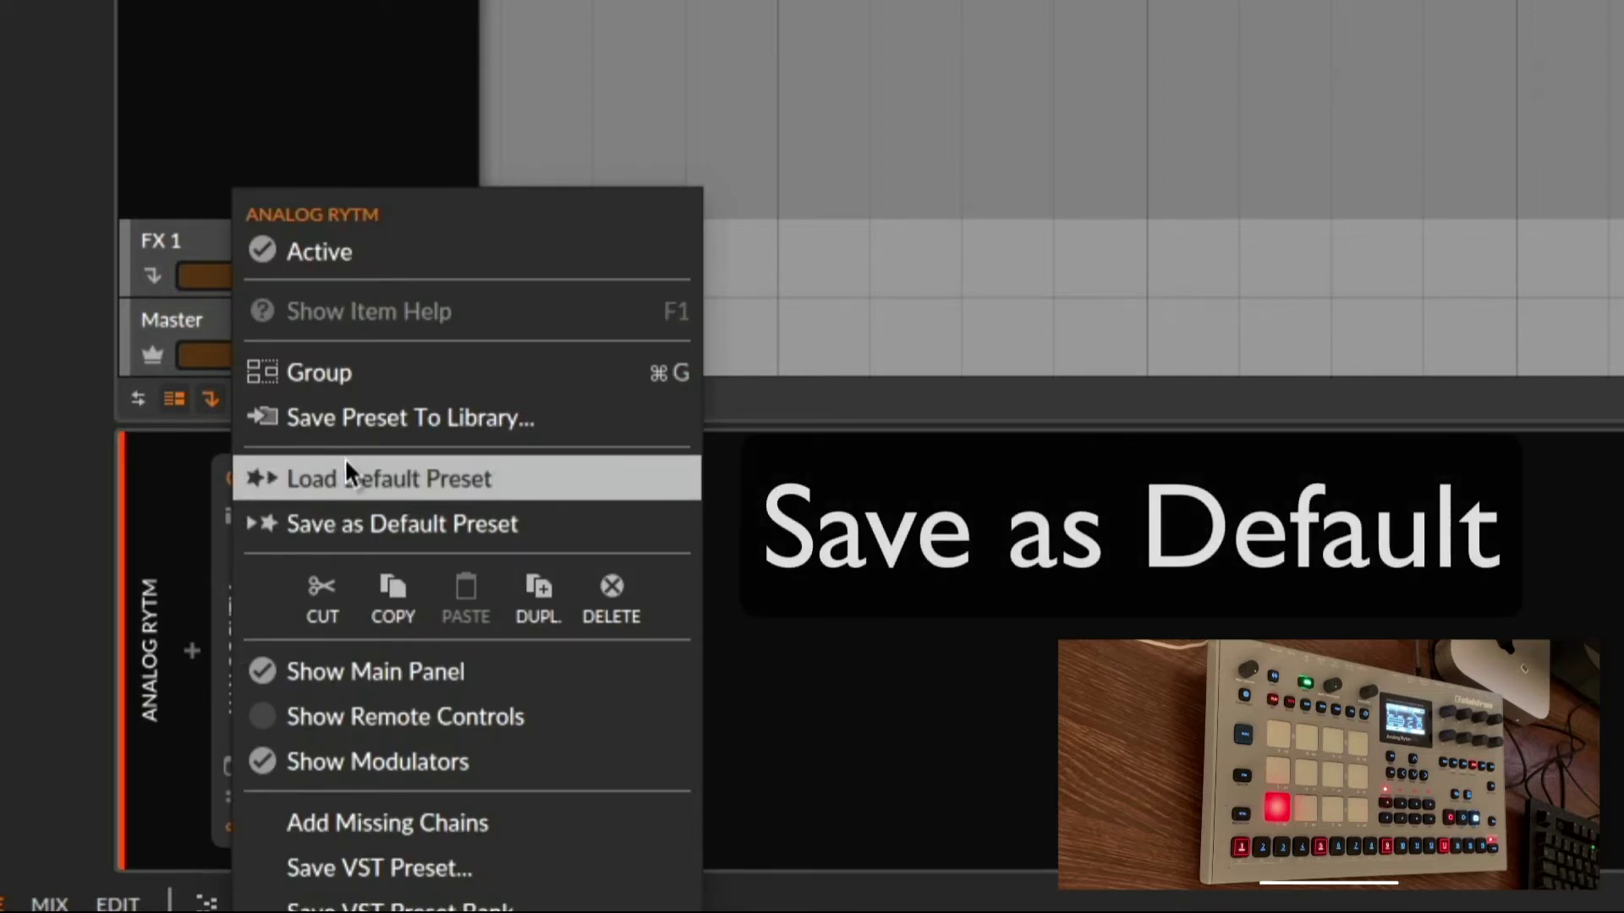
click(352, 525)
Add audio tracks Audio 2 through Audio 10 and turn off Analog Rytm's record-arm
right_click(331, 277)
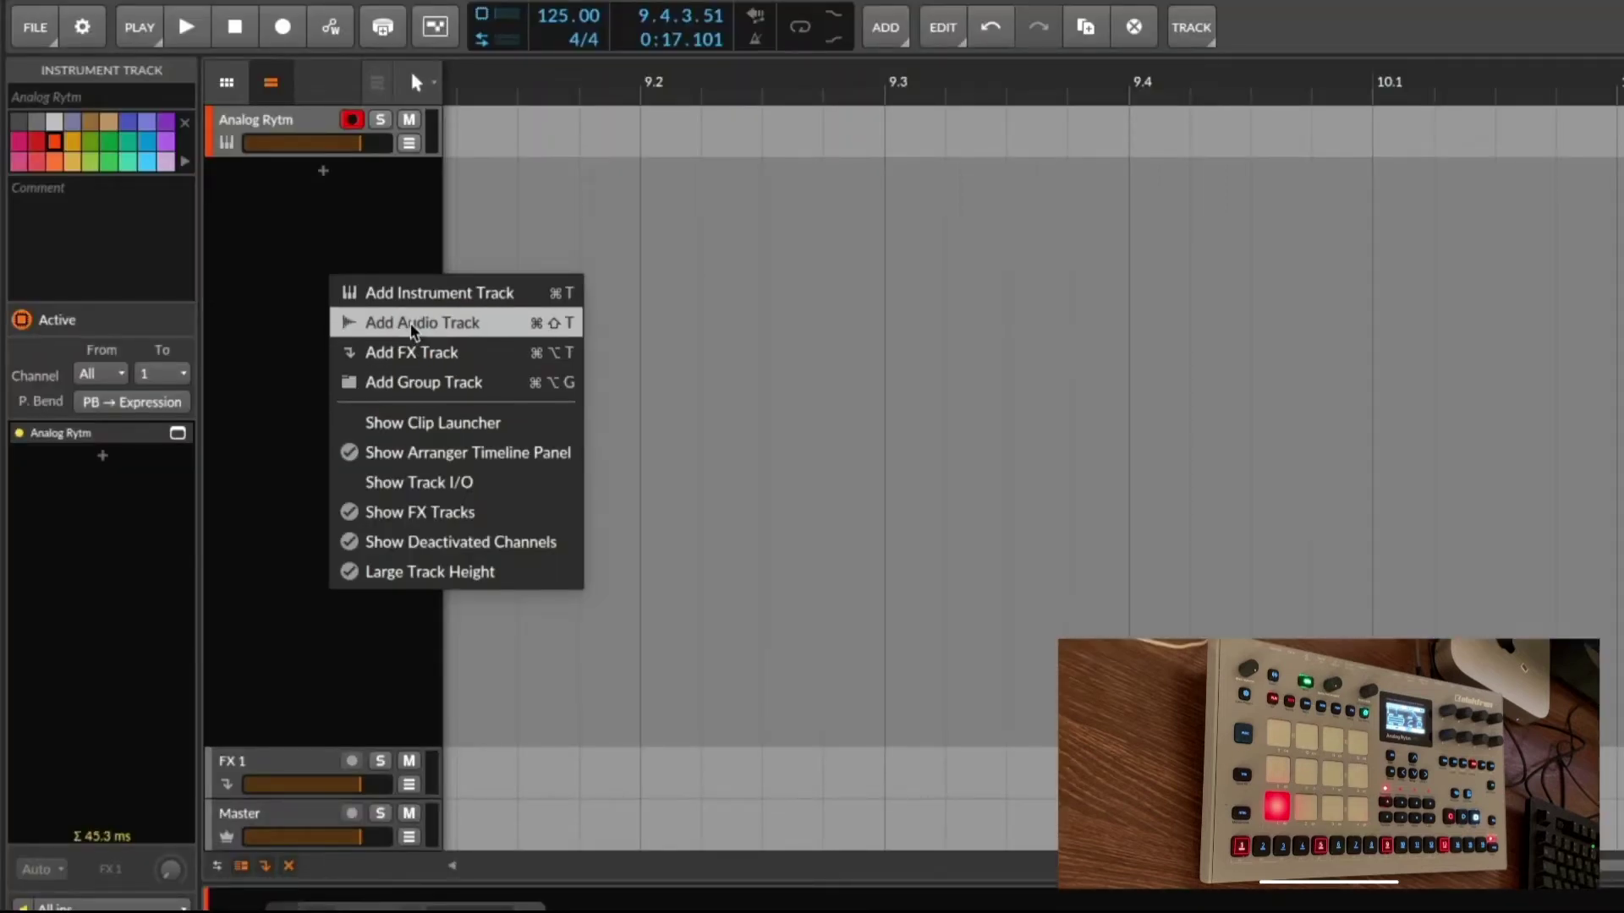
click(412, 325)
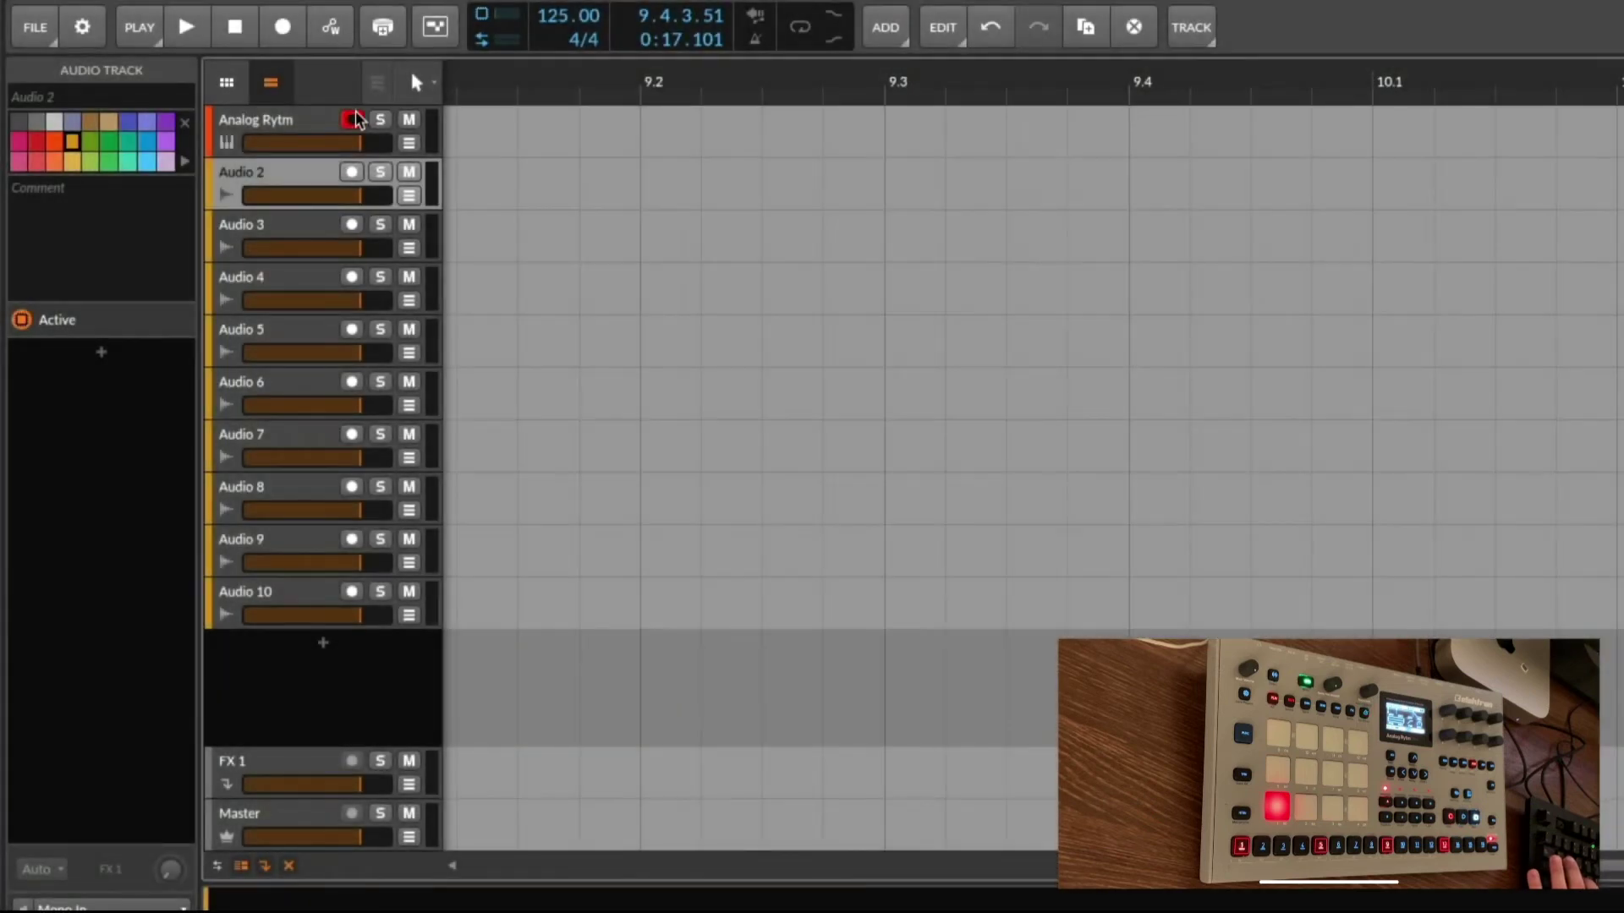
click(352, 119)
Set Audio 2's input to Analog Rytm Chains > Main L (1/2) (PRE)
click(101, 907)
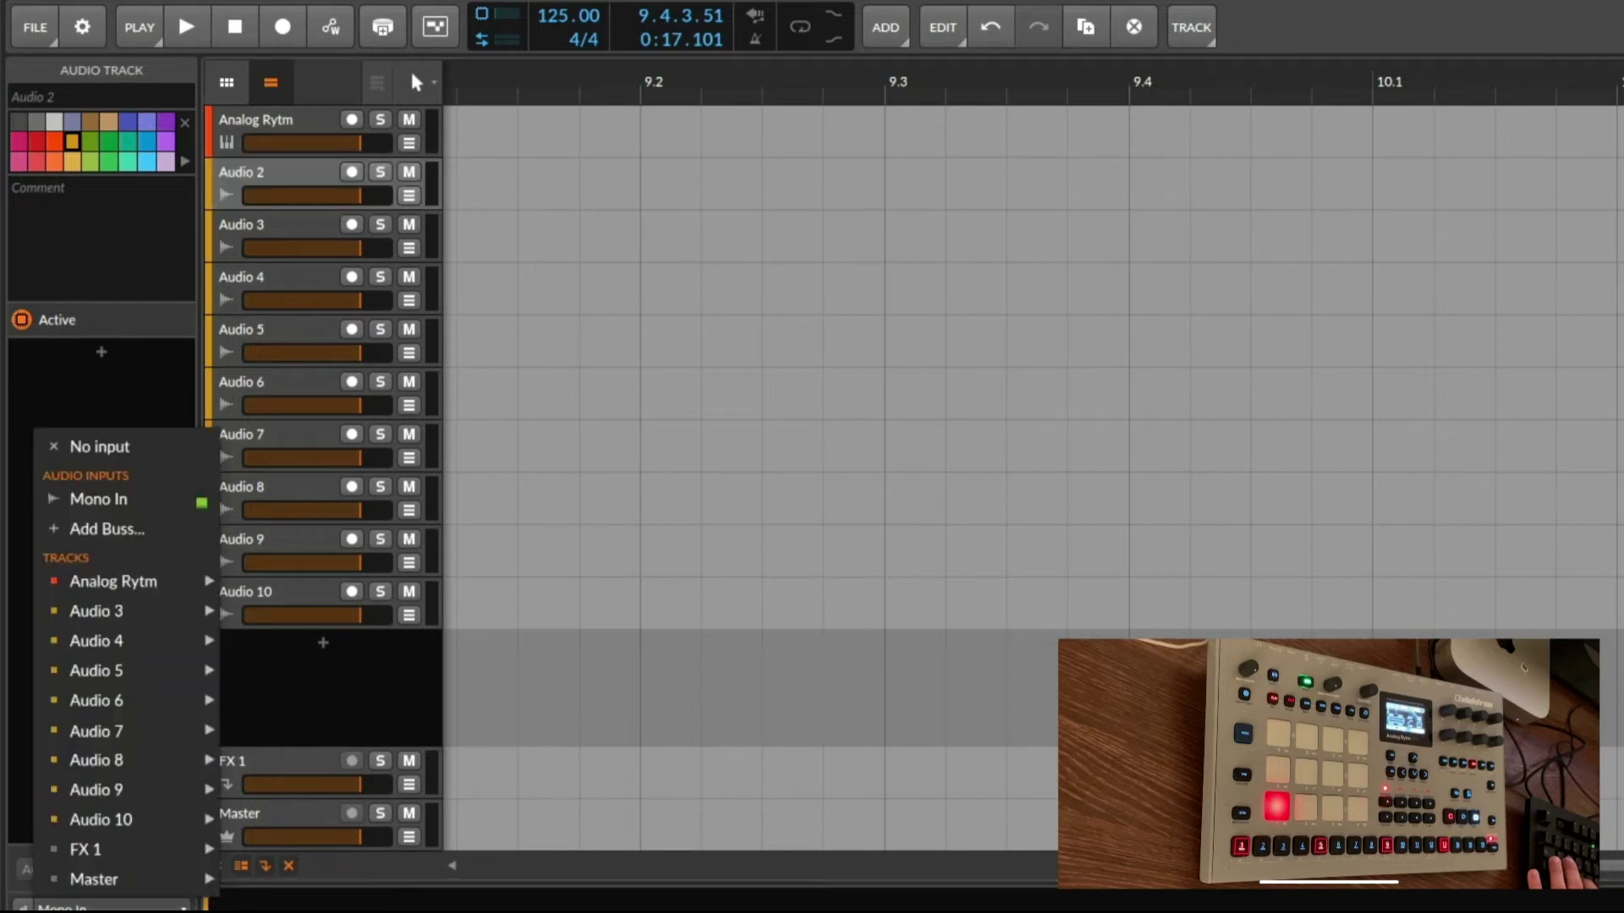
mouse_move(155, 575)
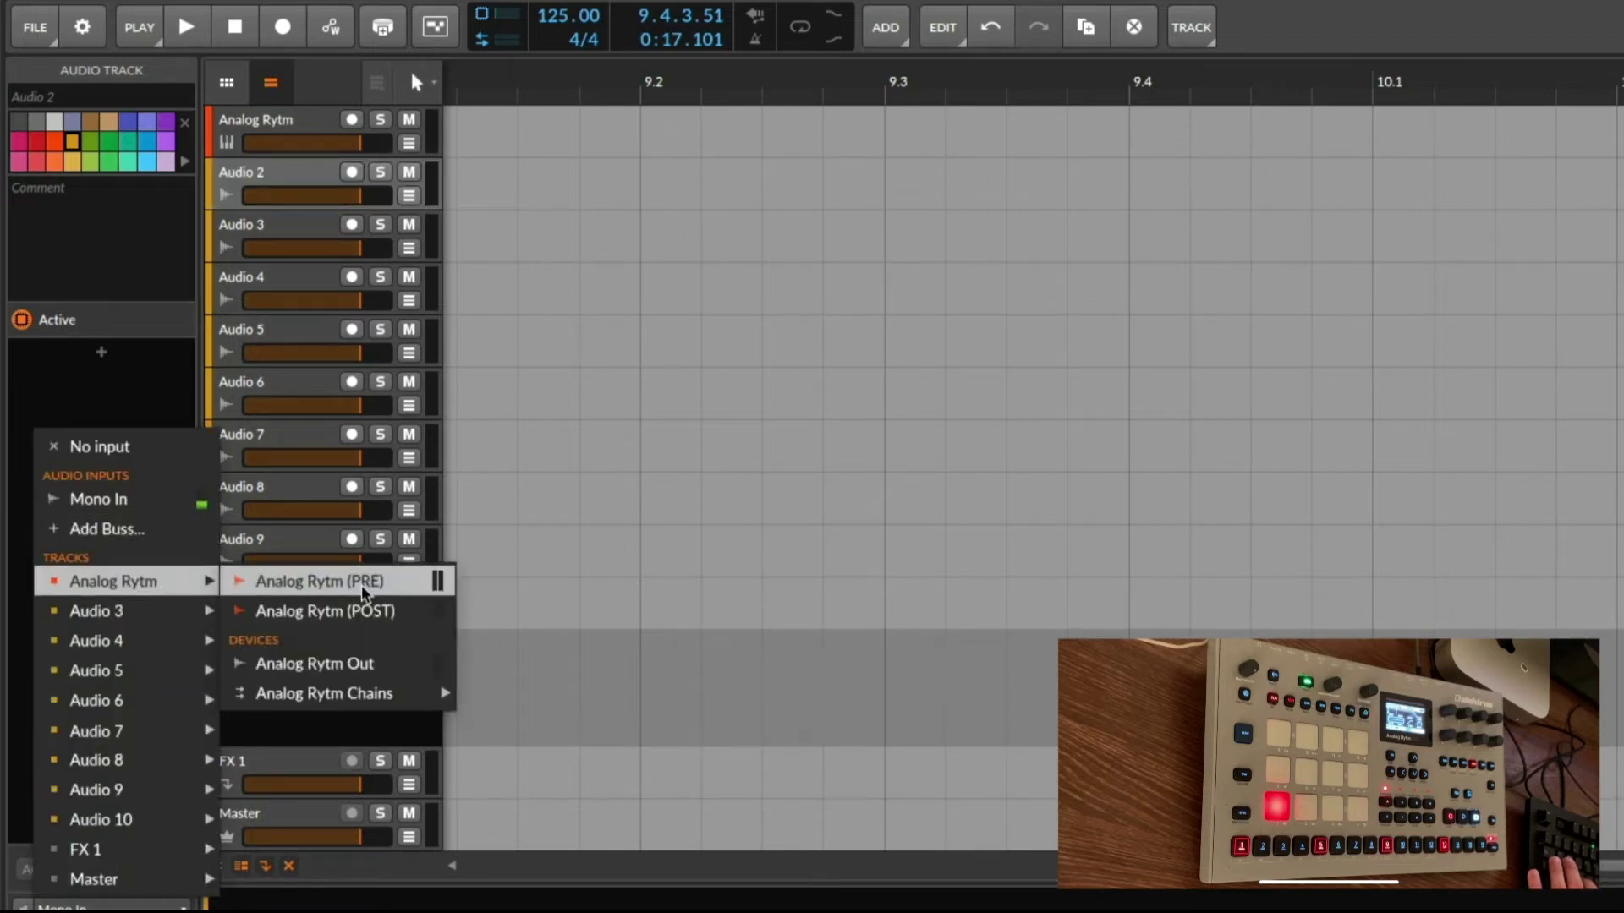
mouse_move(385, 695)
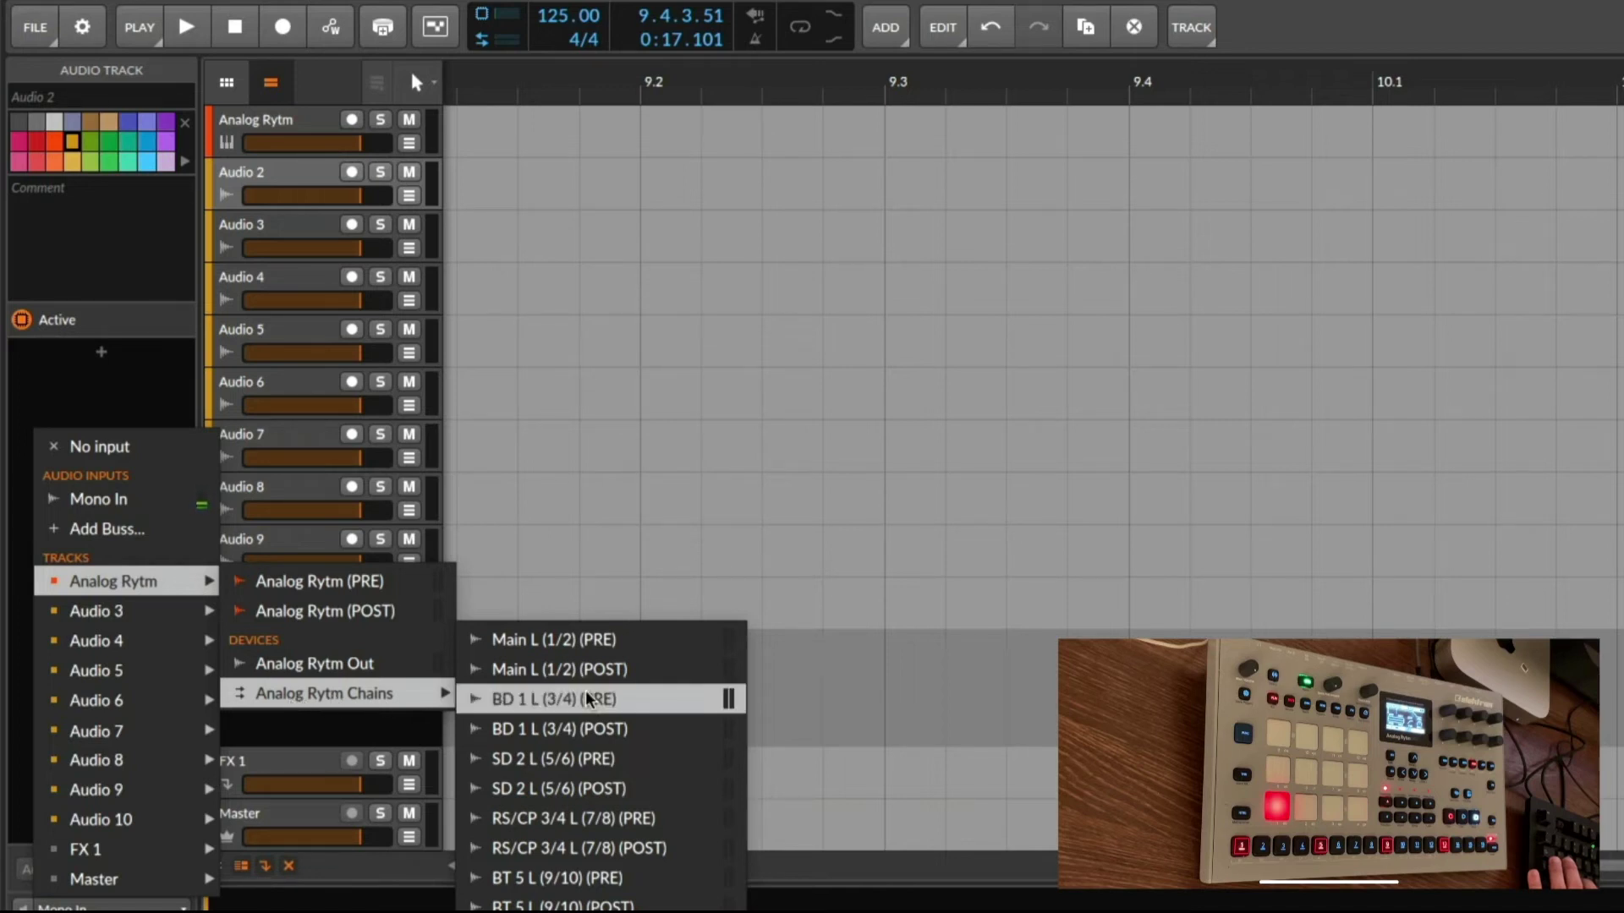
click(599, 641)
Select and record-arm the Analog Rytm track again
key(Down)
click(102, 905)
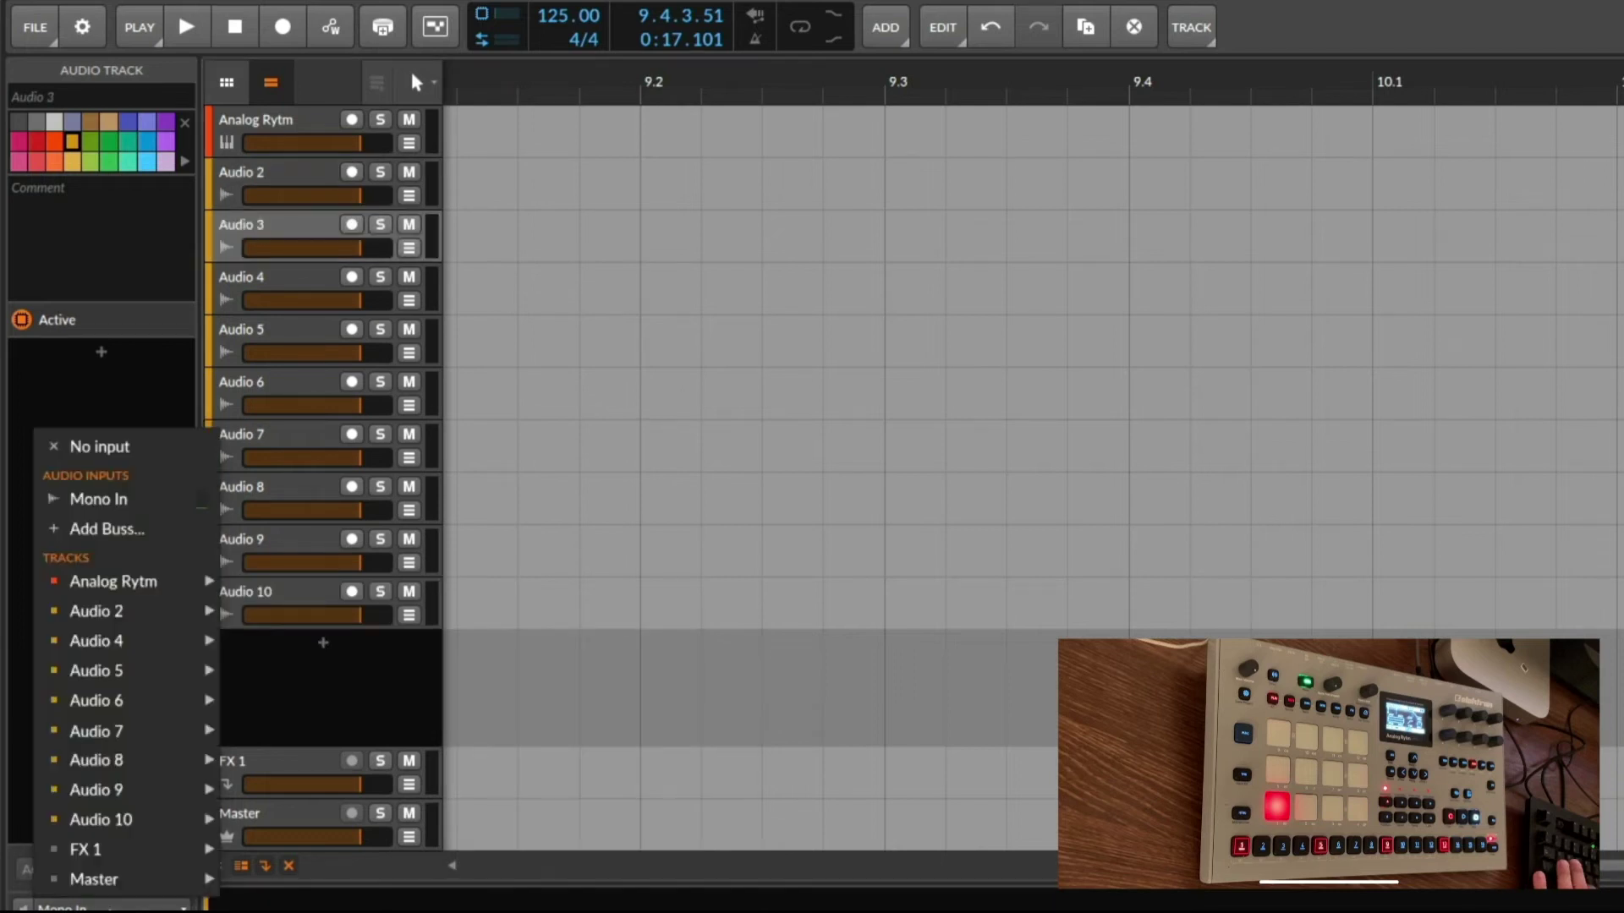
click(296, 121)
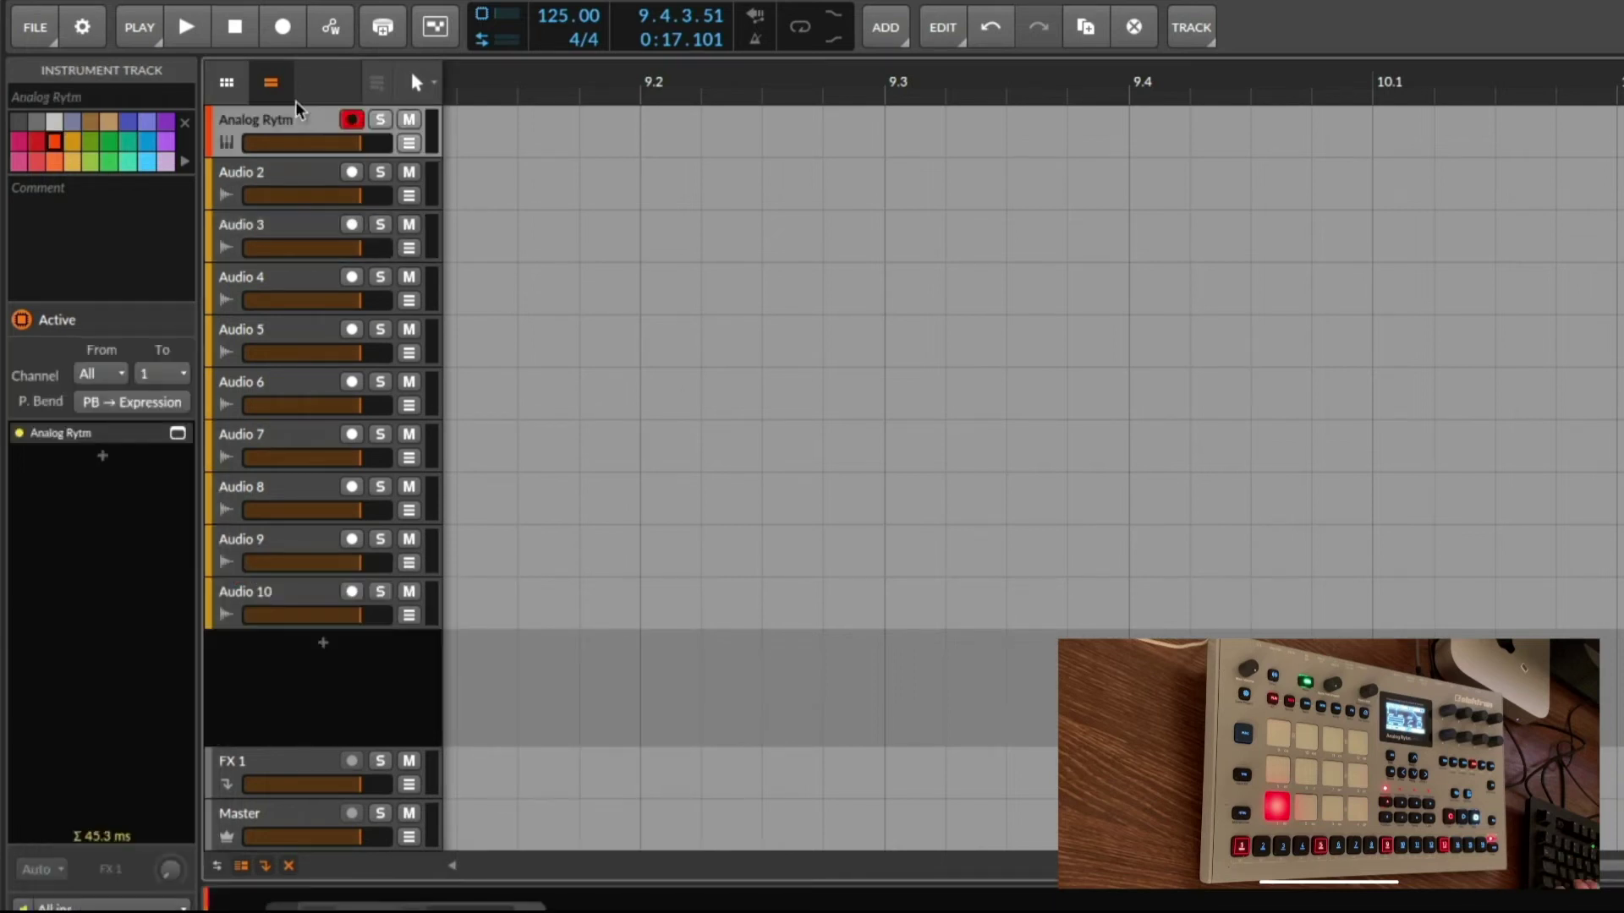
Play briefly to hear the drum machine, then mute the Analog Rytm track
key(space)
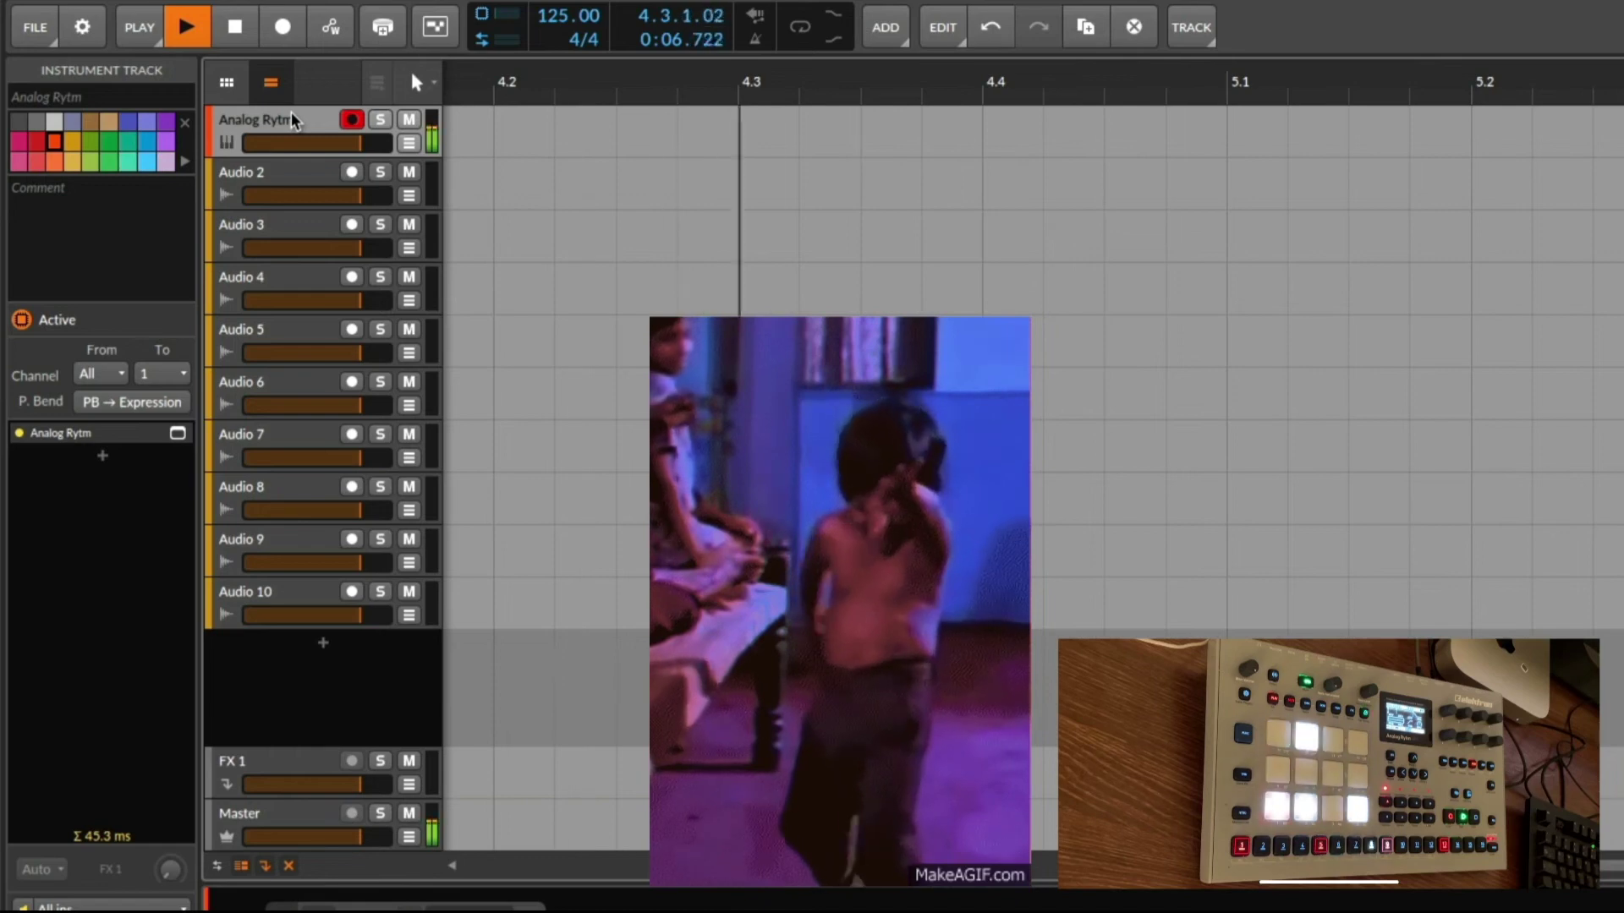
key(space)
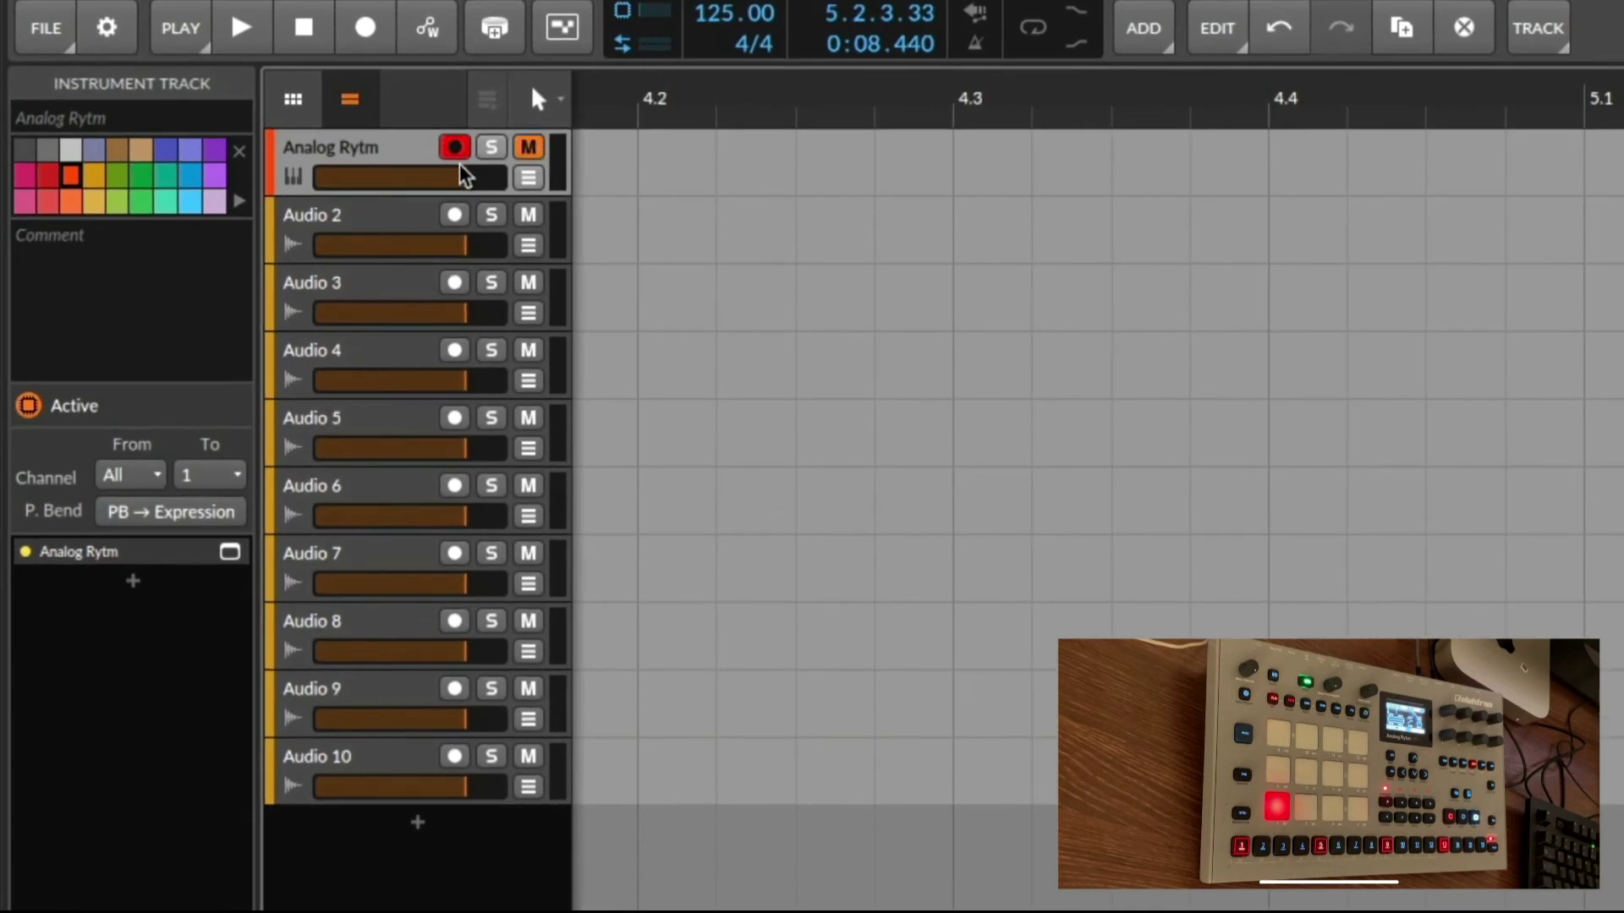
click(353, 123)
Record-arm Audio 2 through Audio 10 together and play to check their incoming signals
click(390, 214)
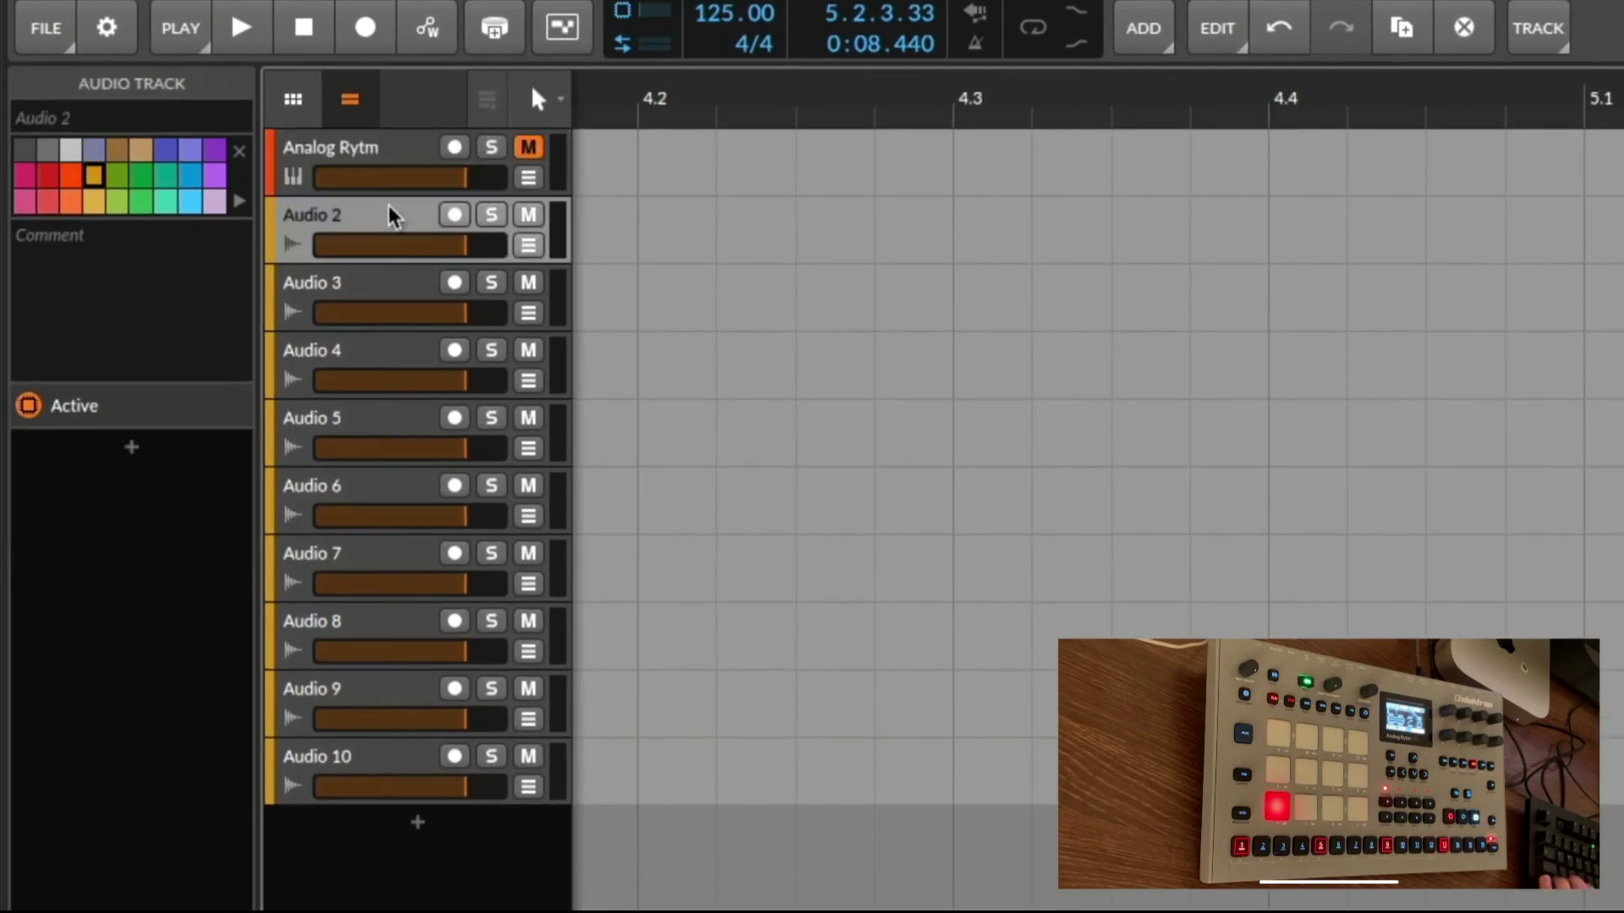
shift+click(355, 759)
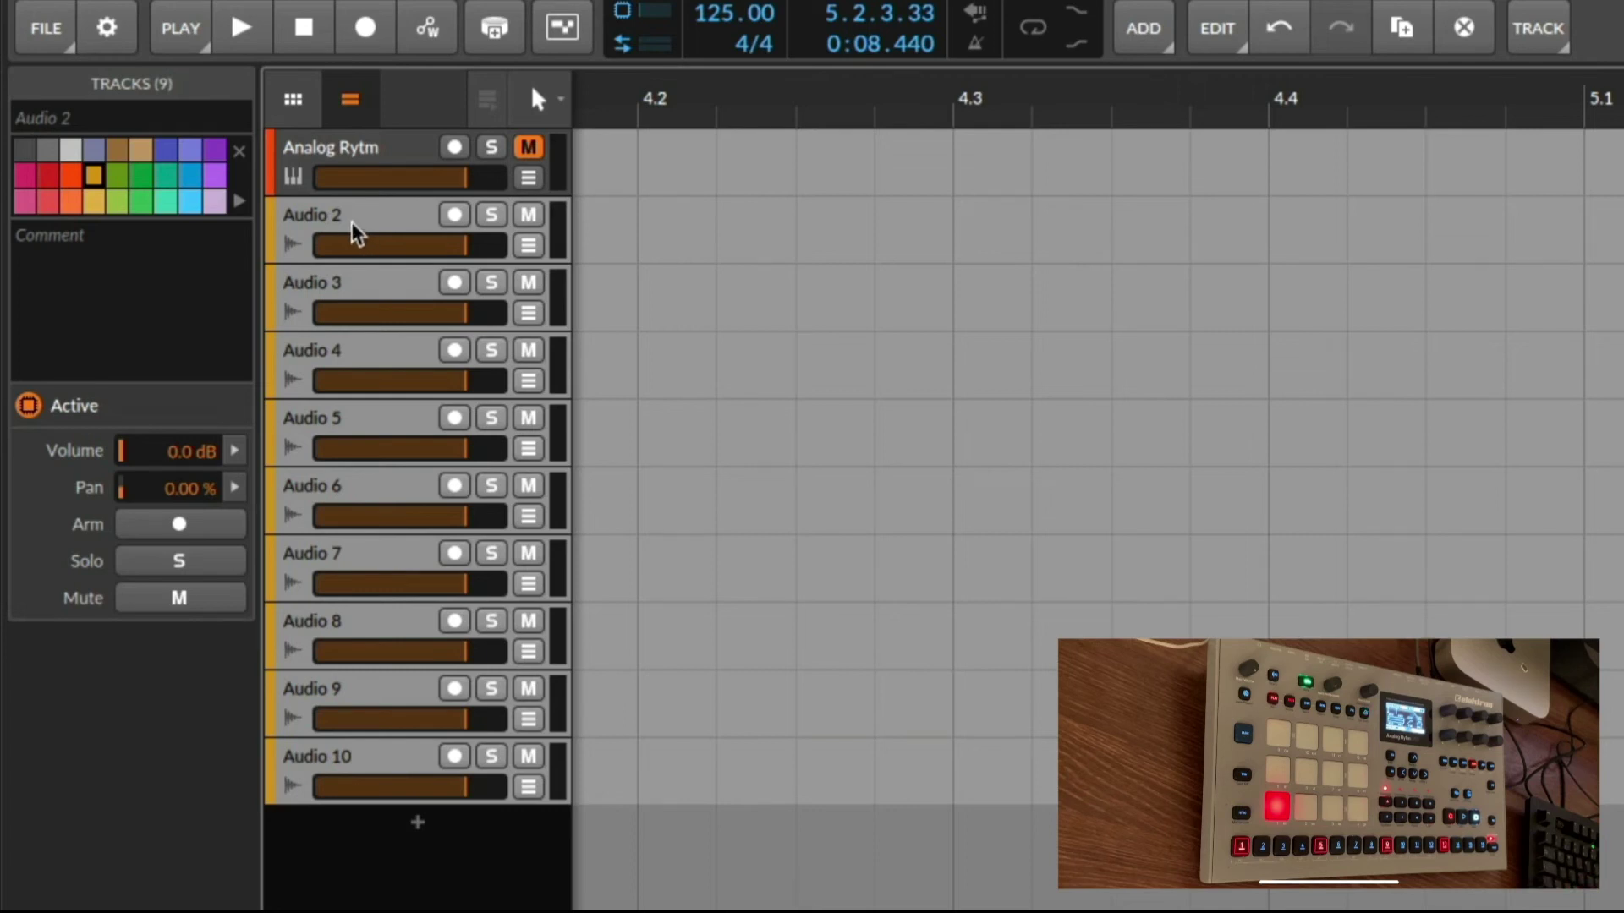
click(353, 216)
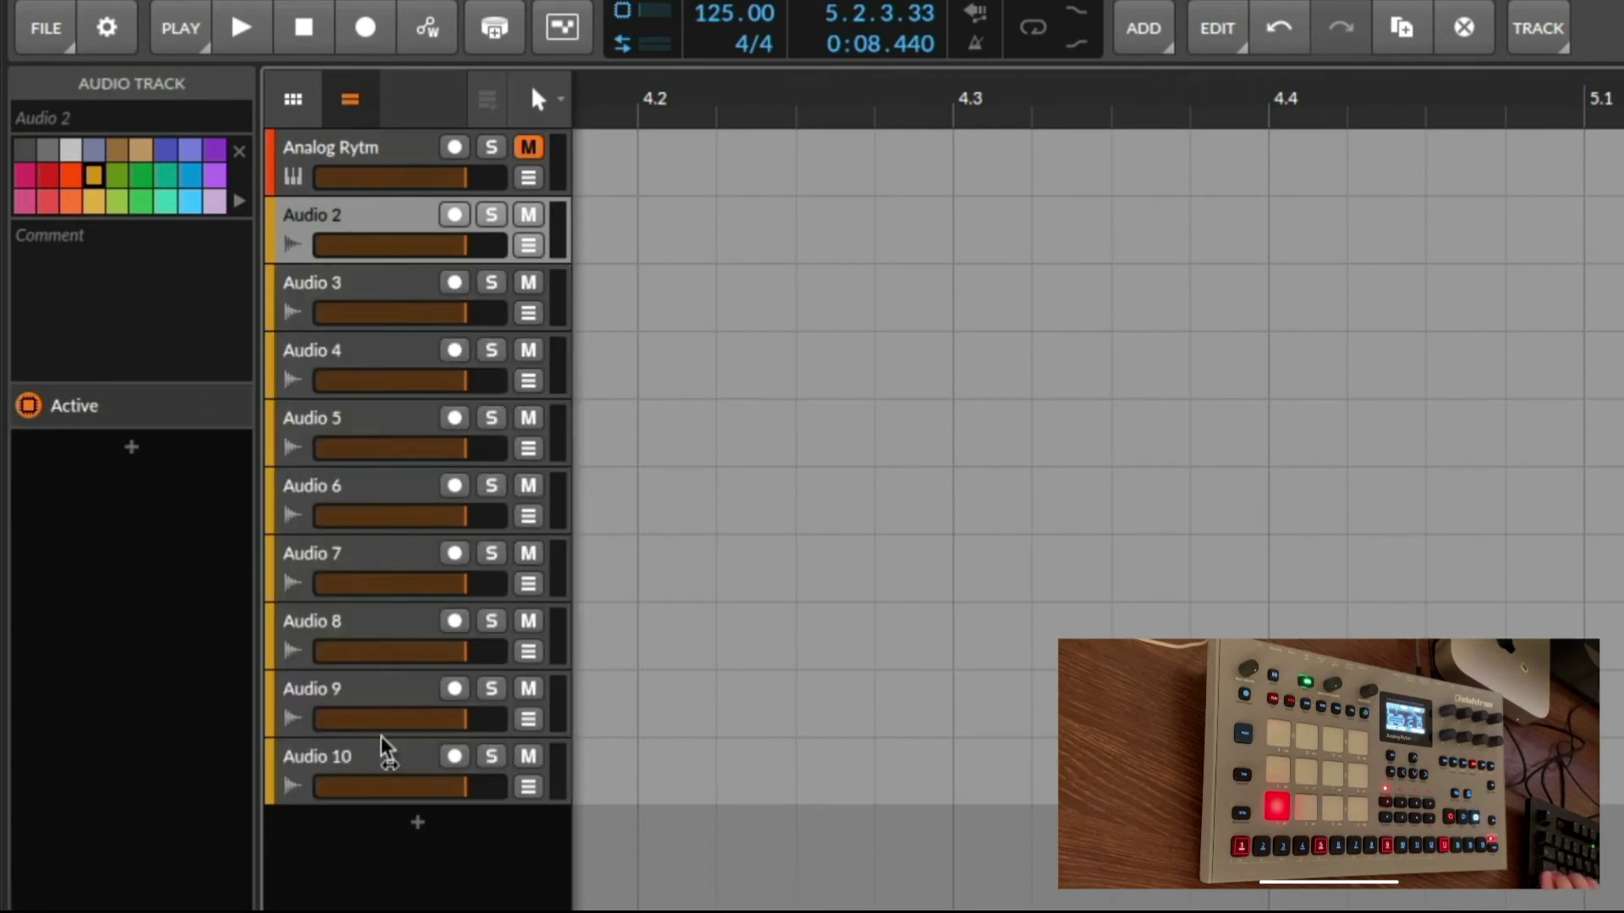
shift+click(373, 754)
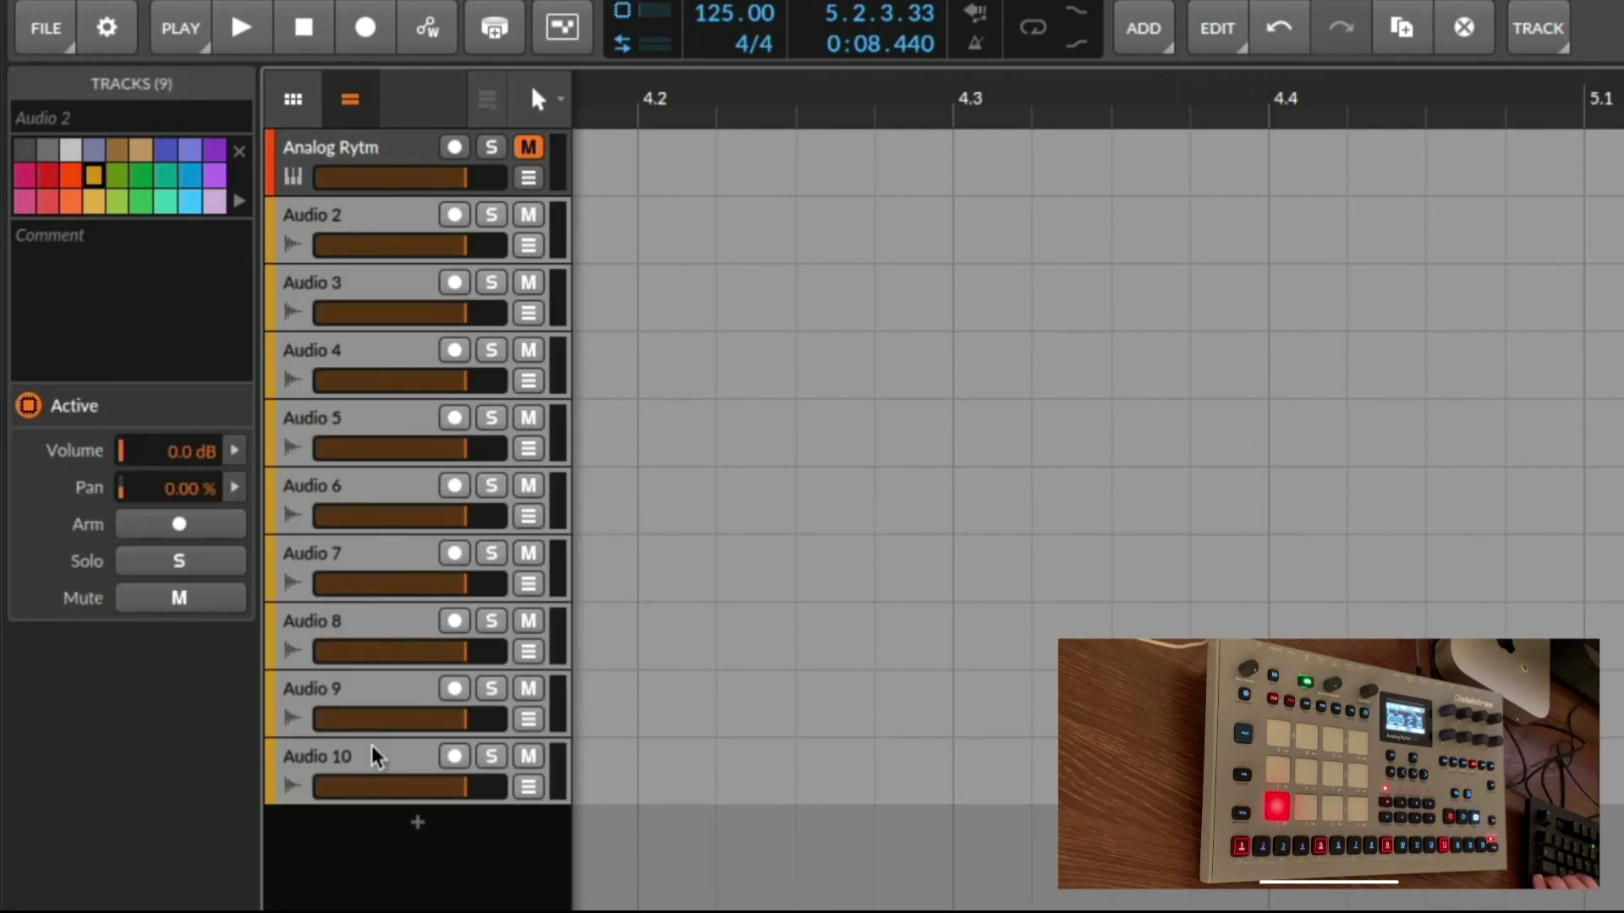
click(181, 524)
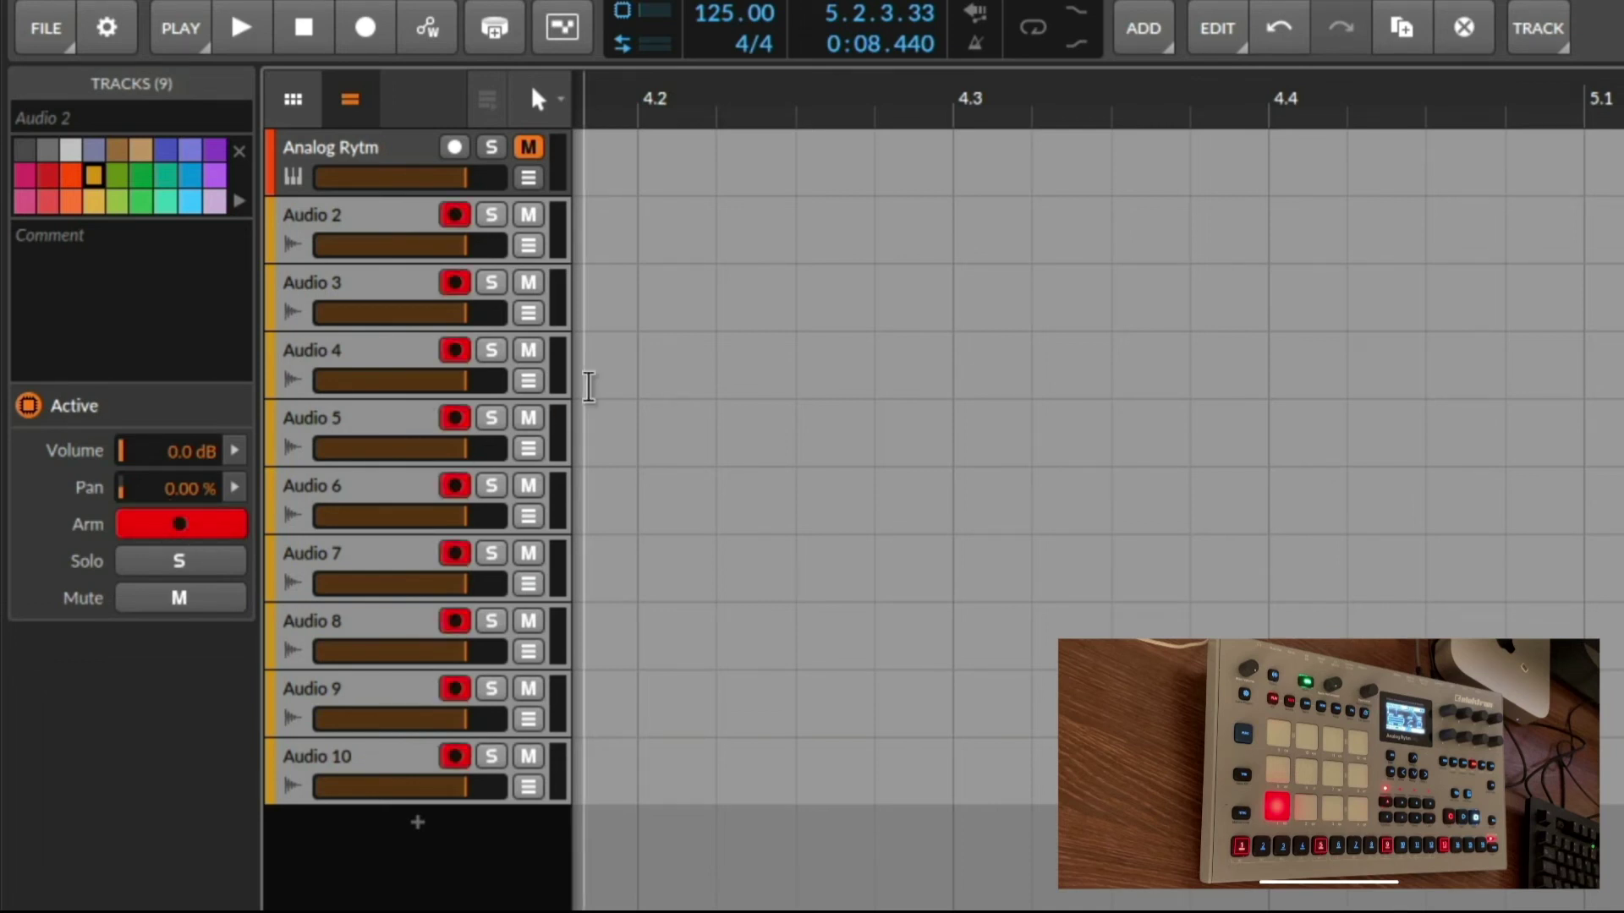
key(space)
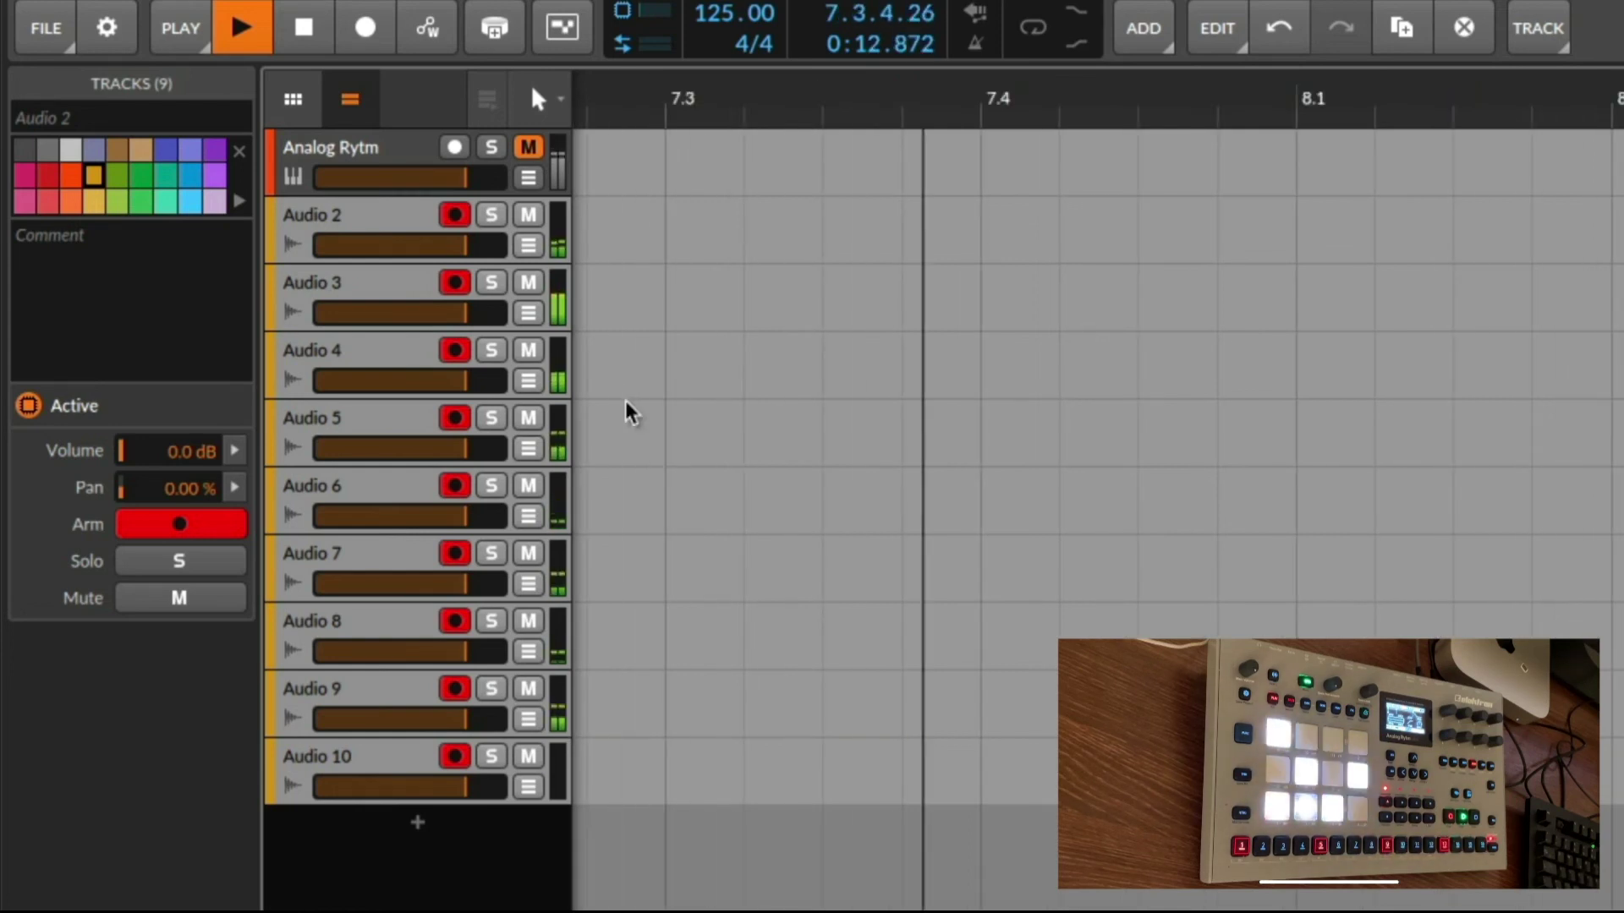
key(space)
Group the selected tracks into ANANLOG RYTM GROUP and save the project as a template
key(ctrl+g)
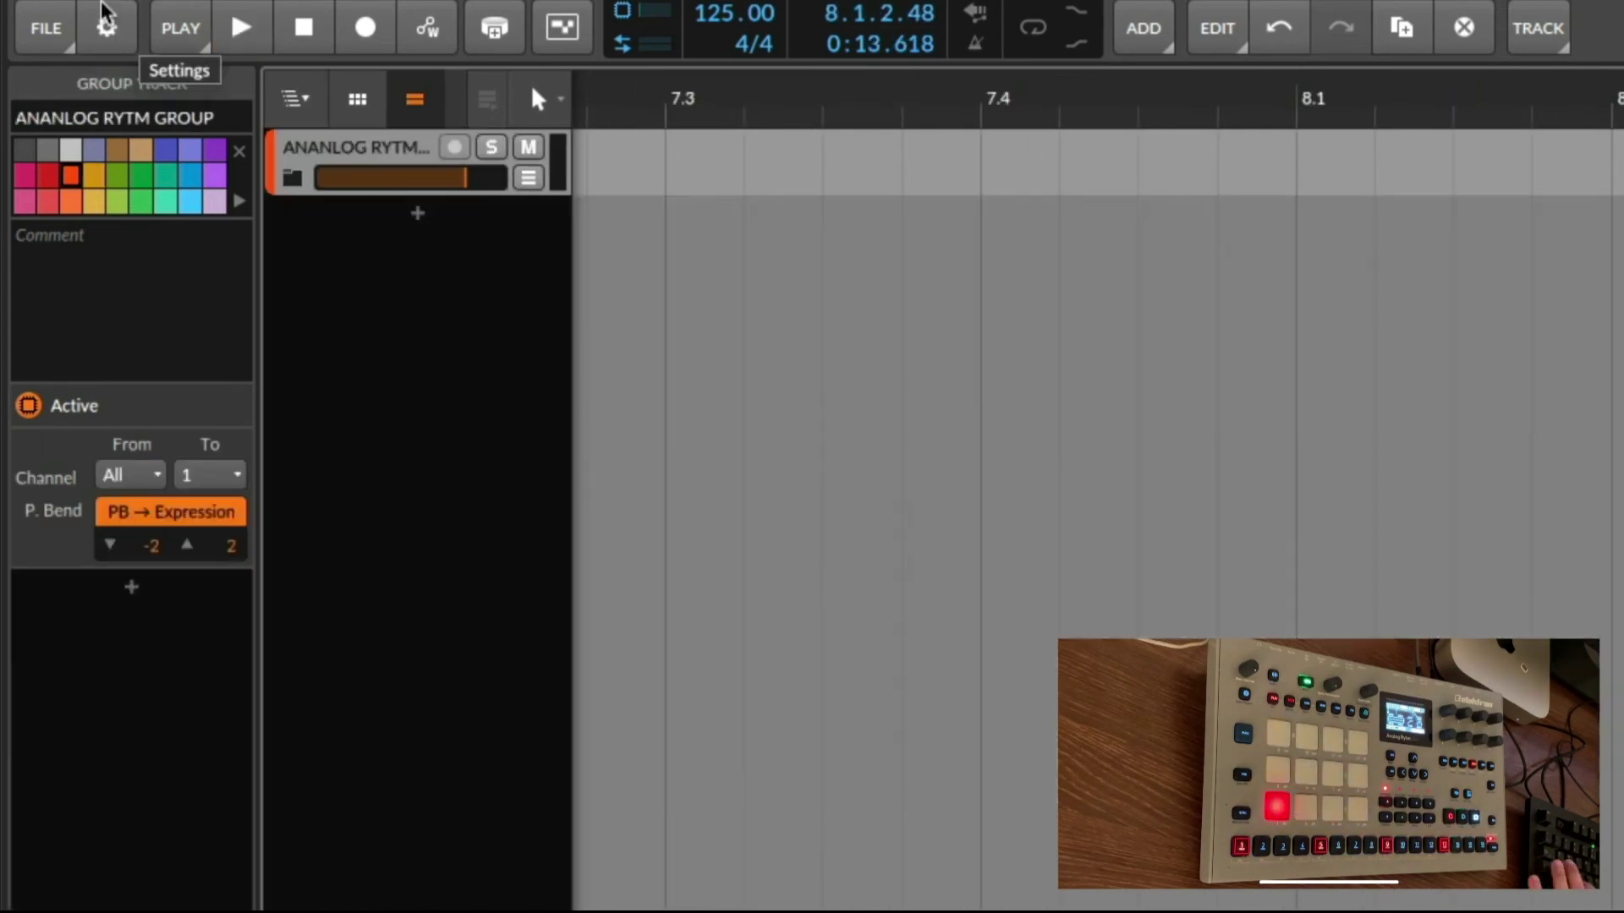
click(60, 35)
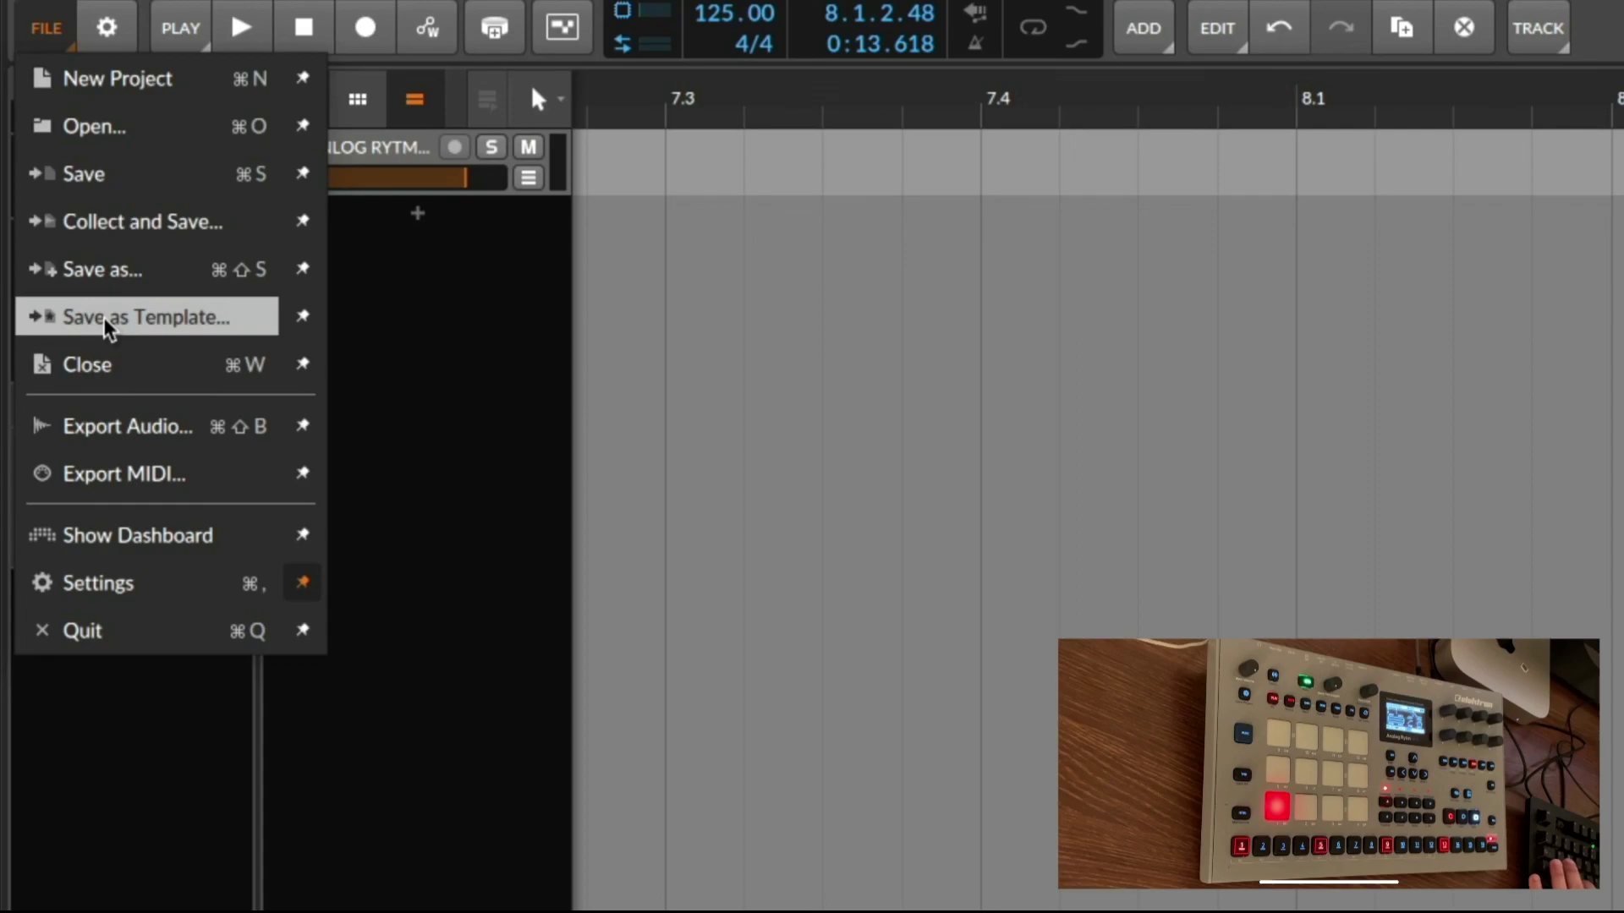
click(104, 318)
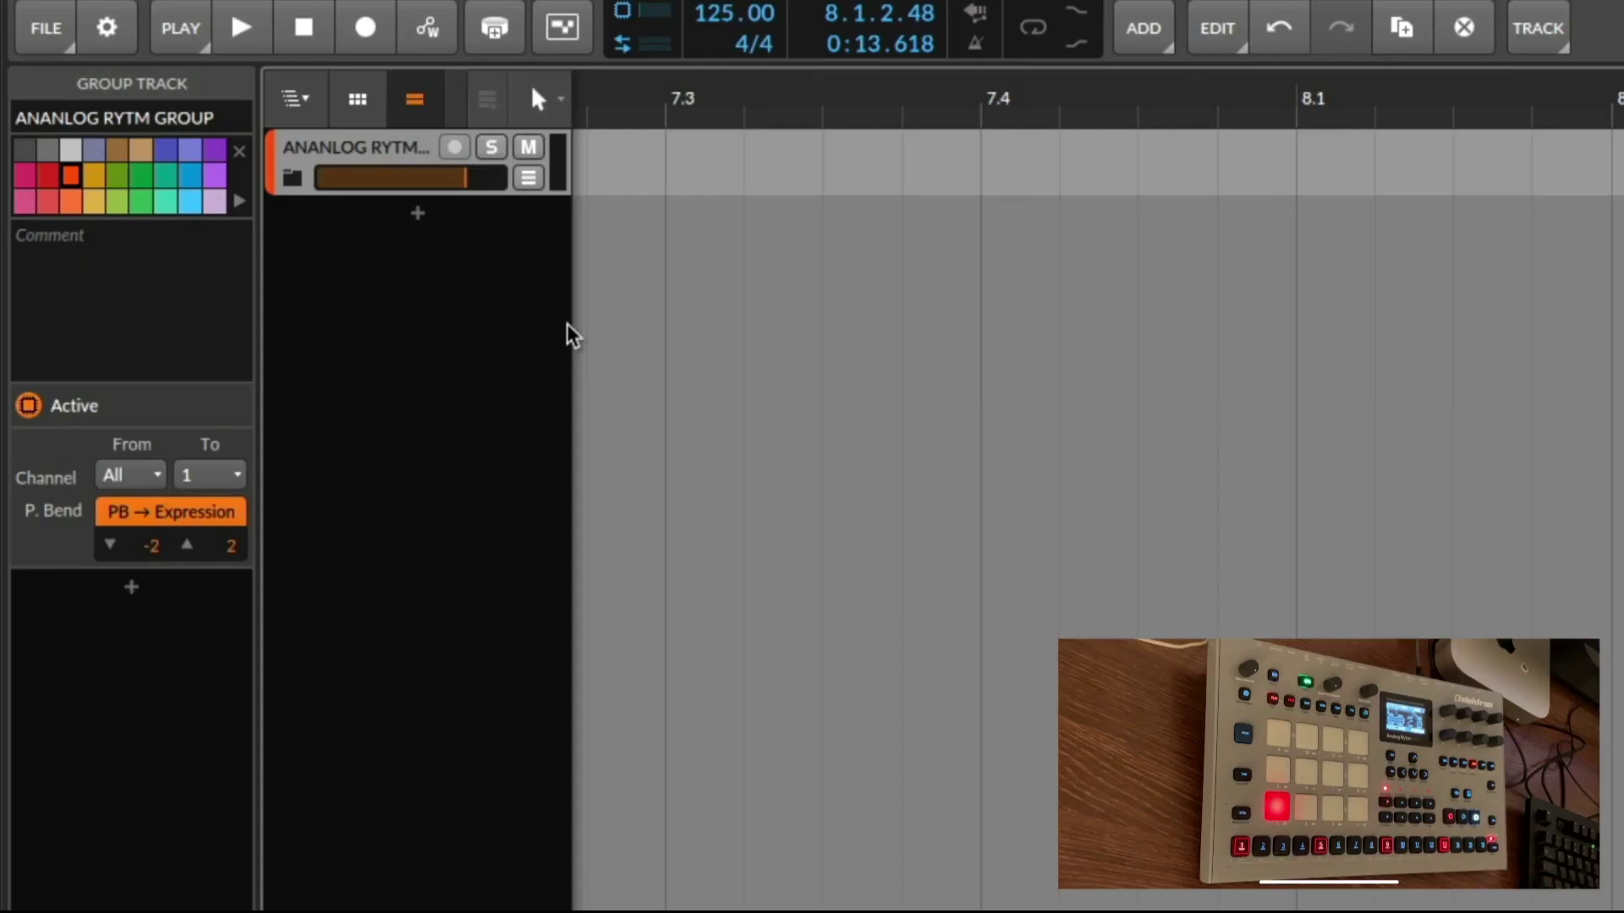